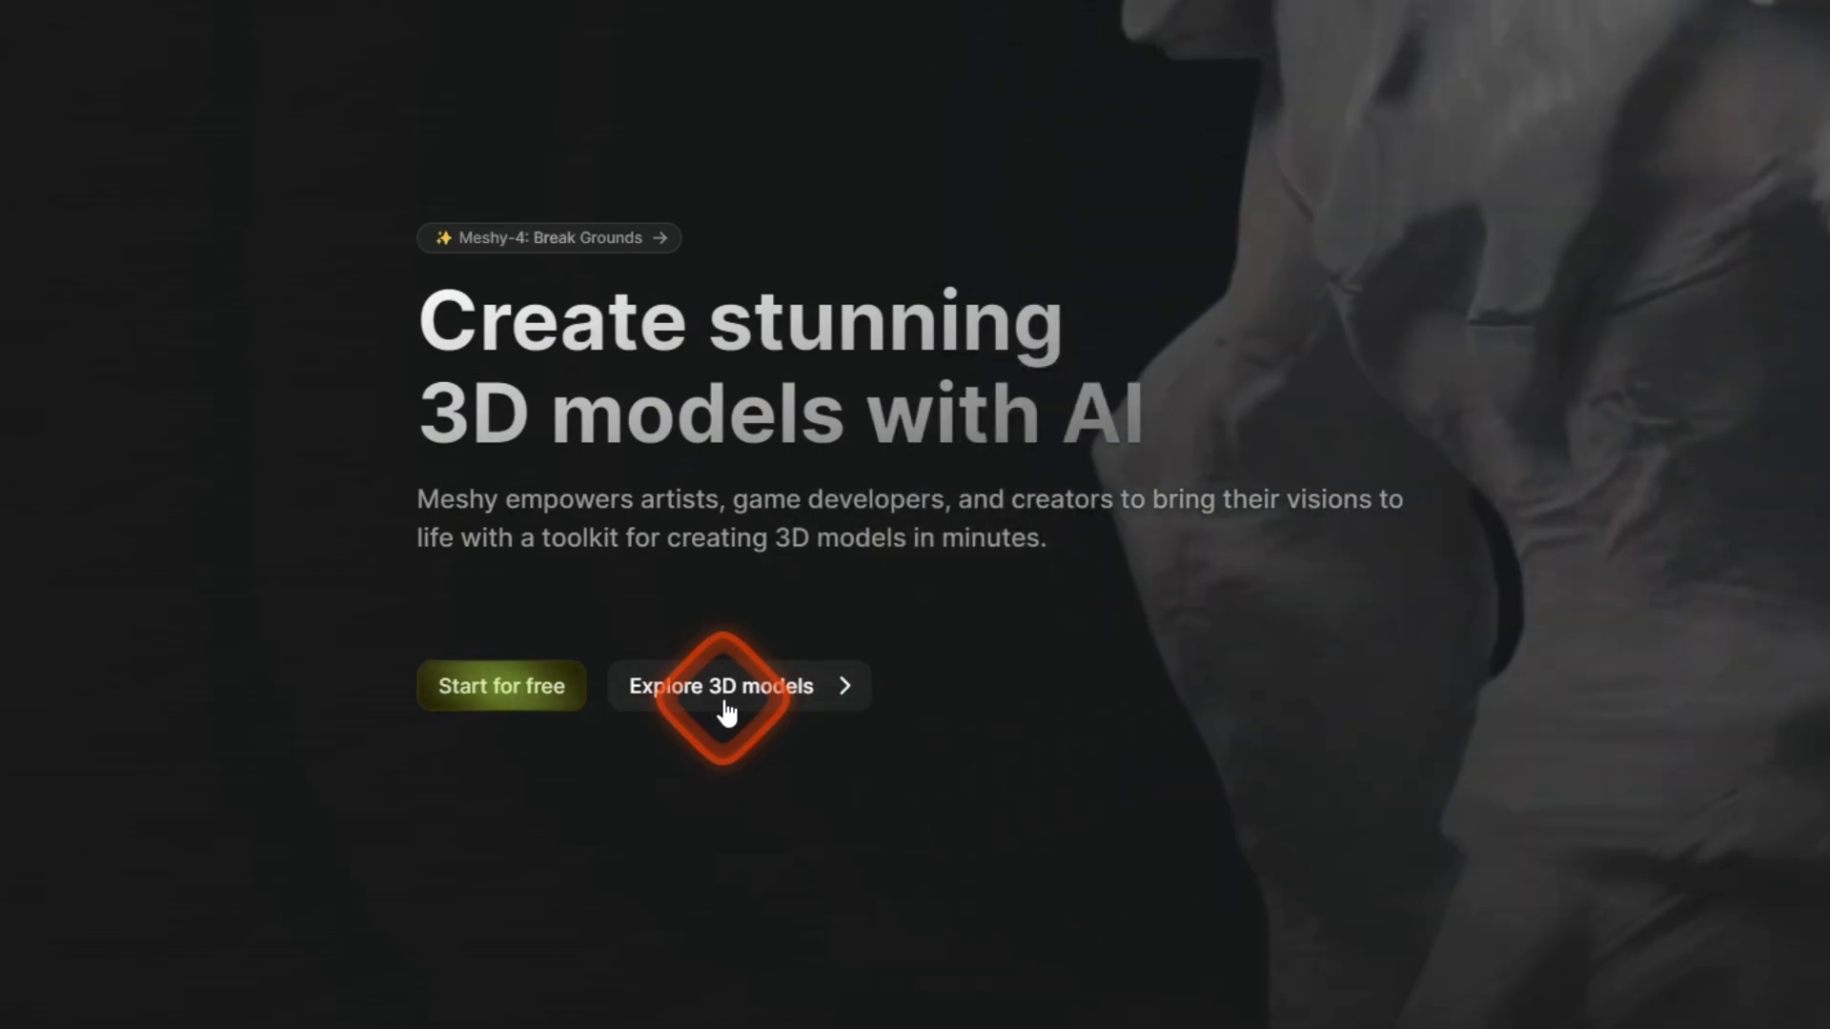
Look at the Explore gallery, then sign up for free with a Google account
click(724, 703)
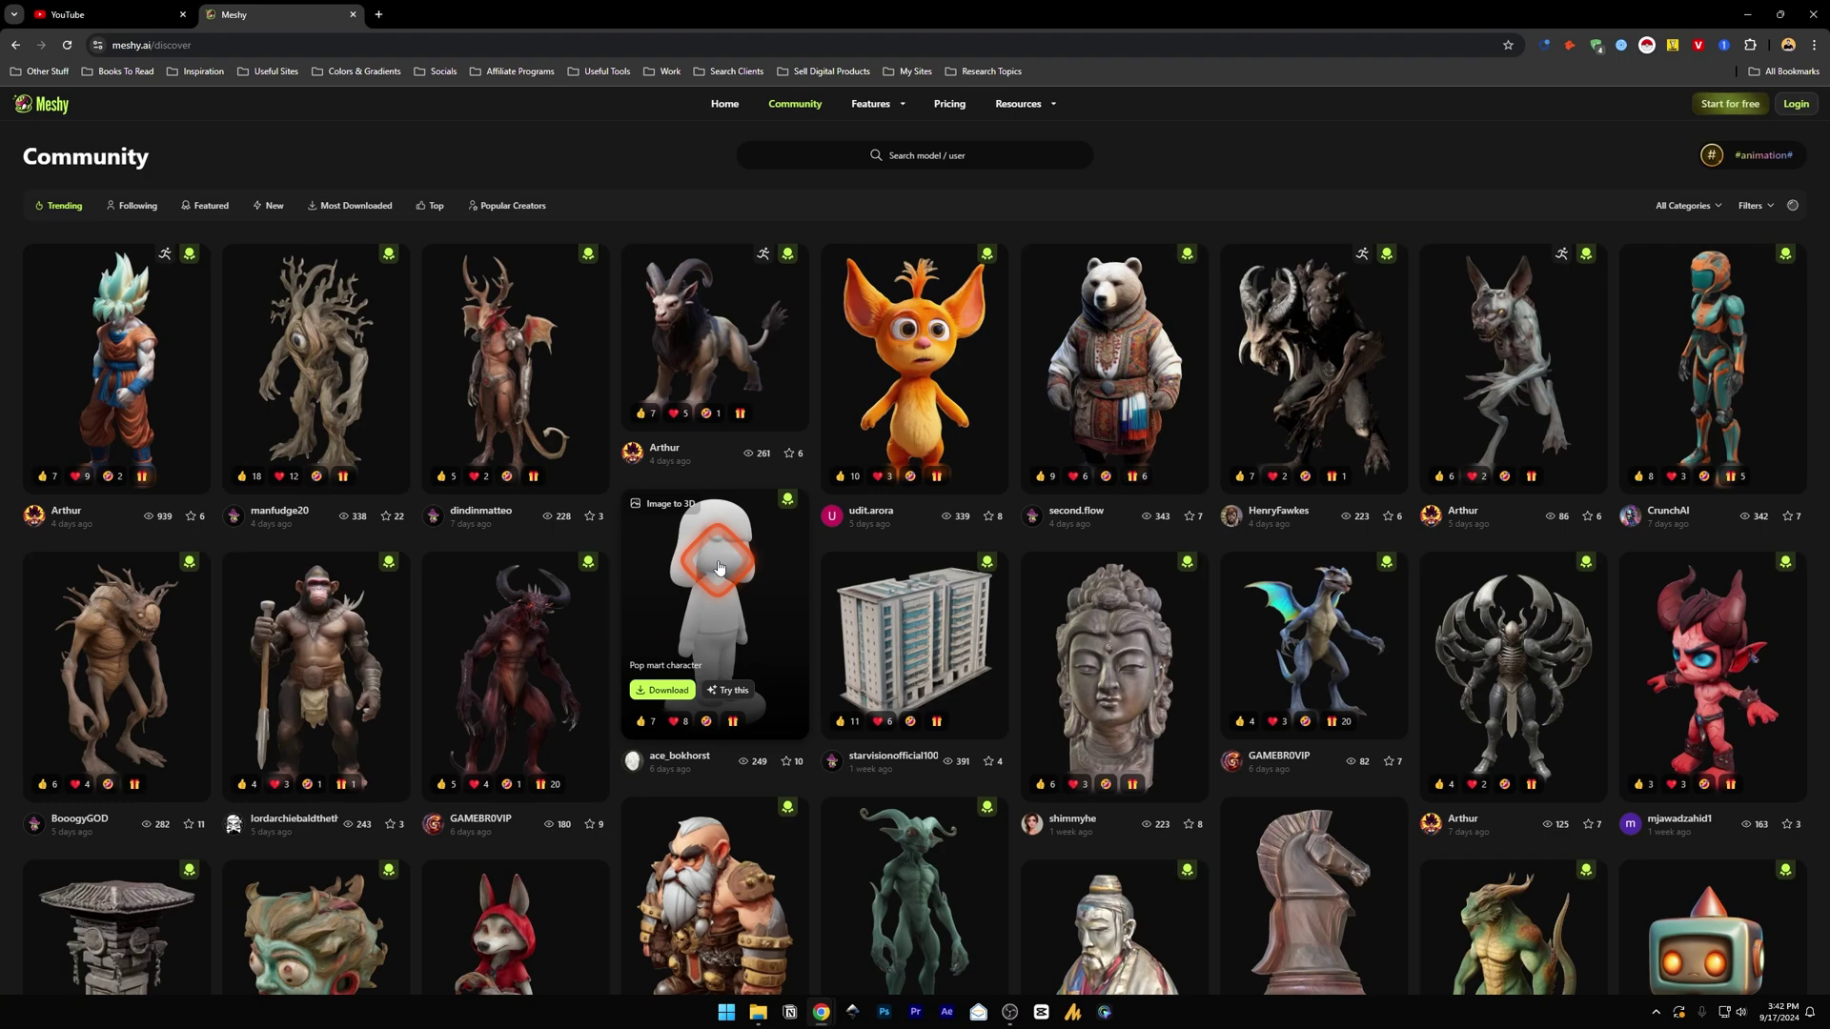
key(alt+Left)
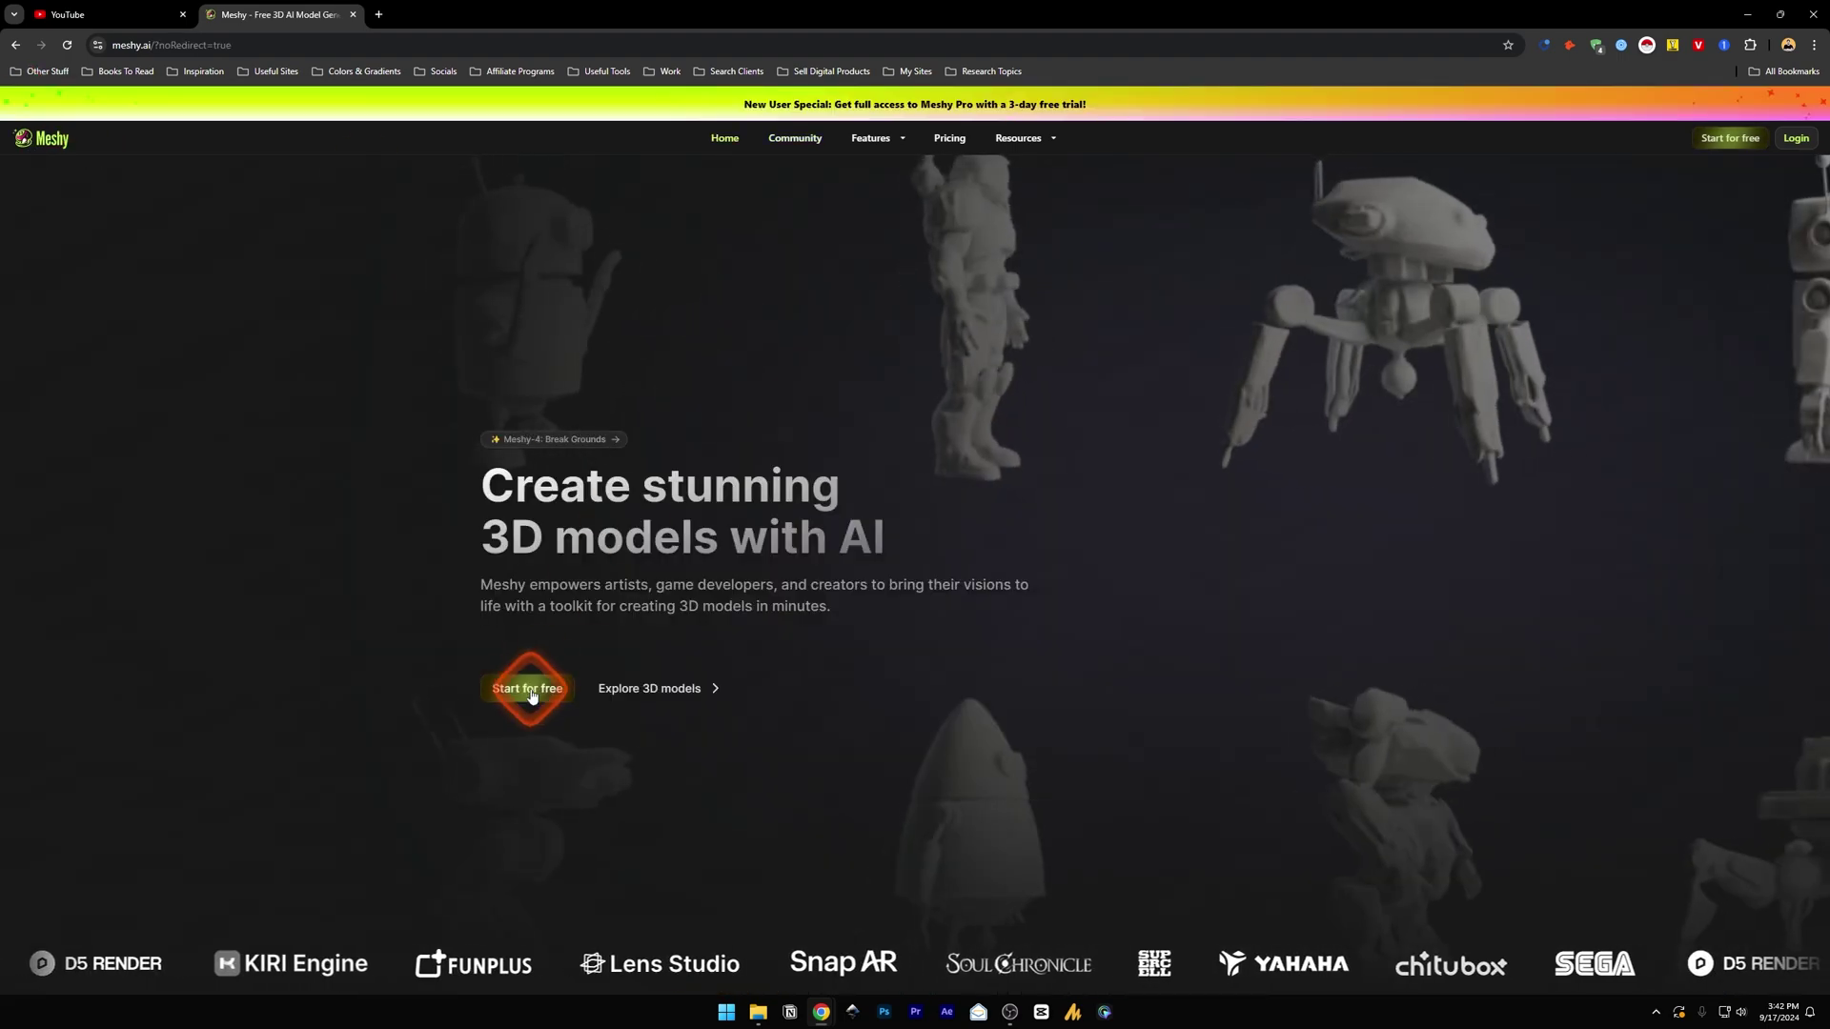
click(531, 697)
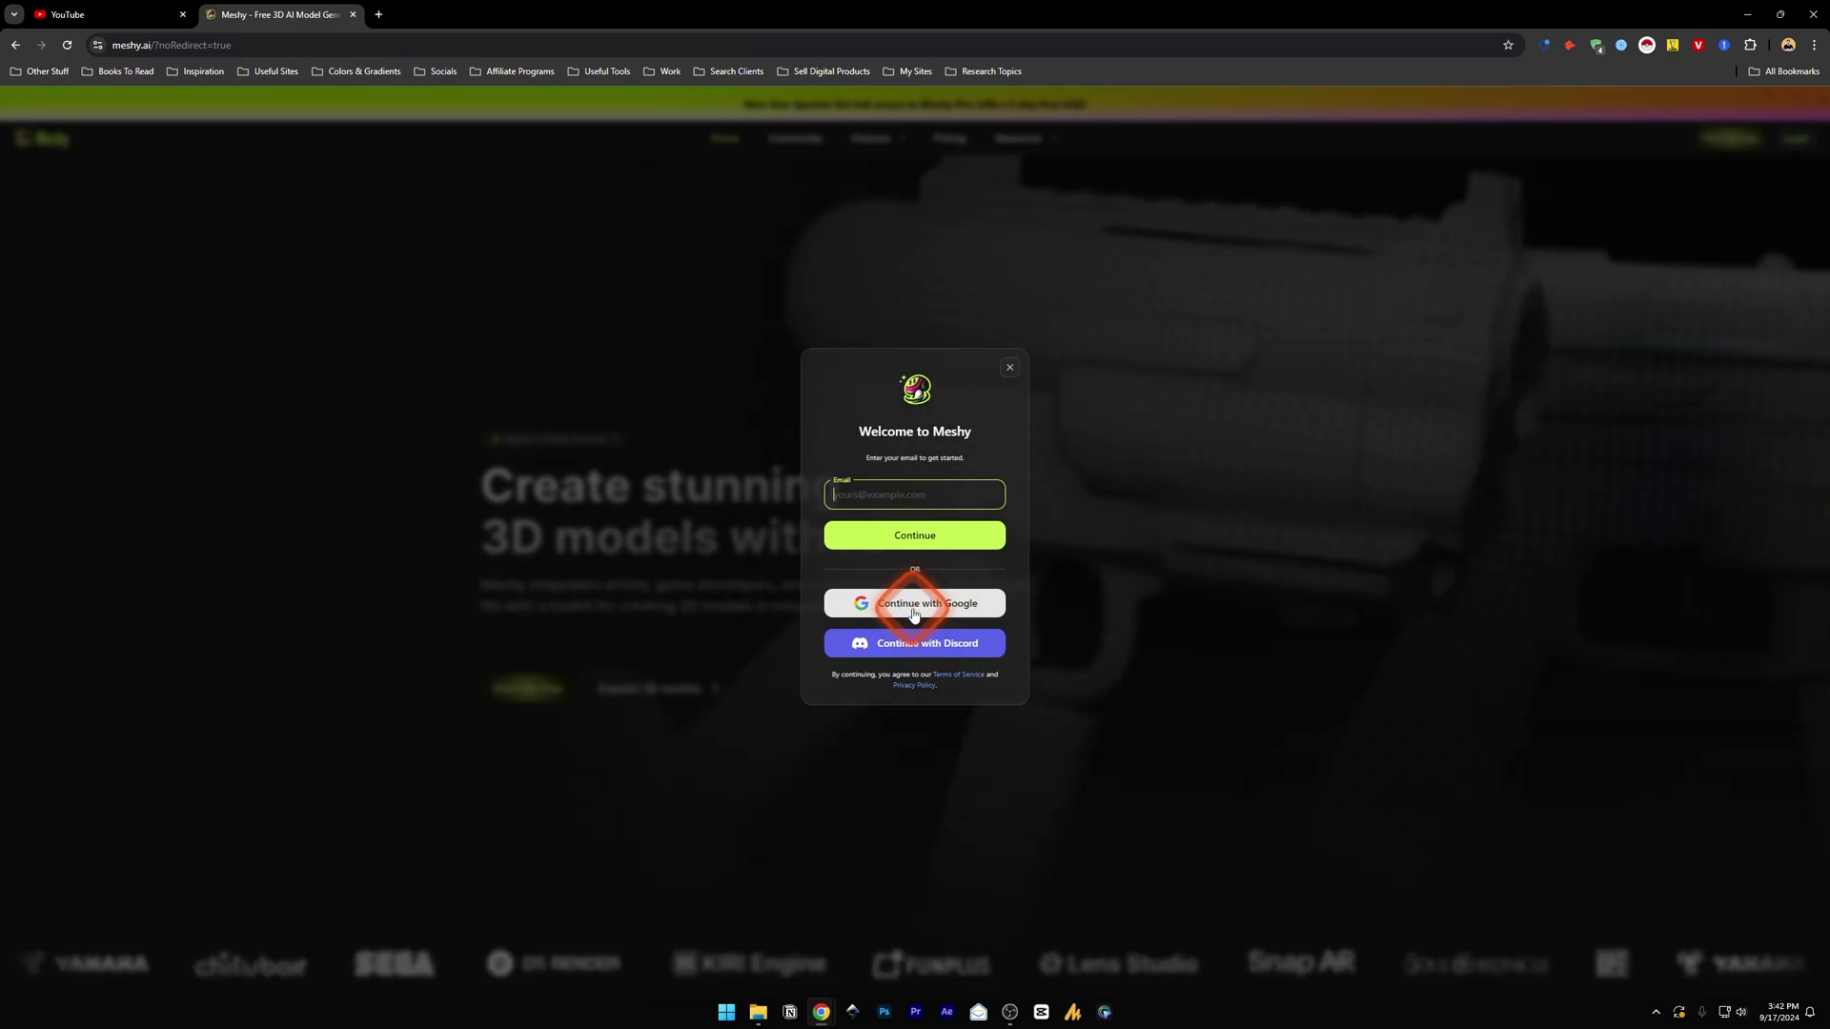
click(913, 613)
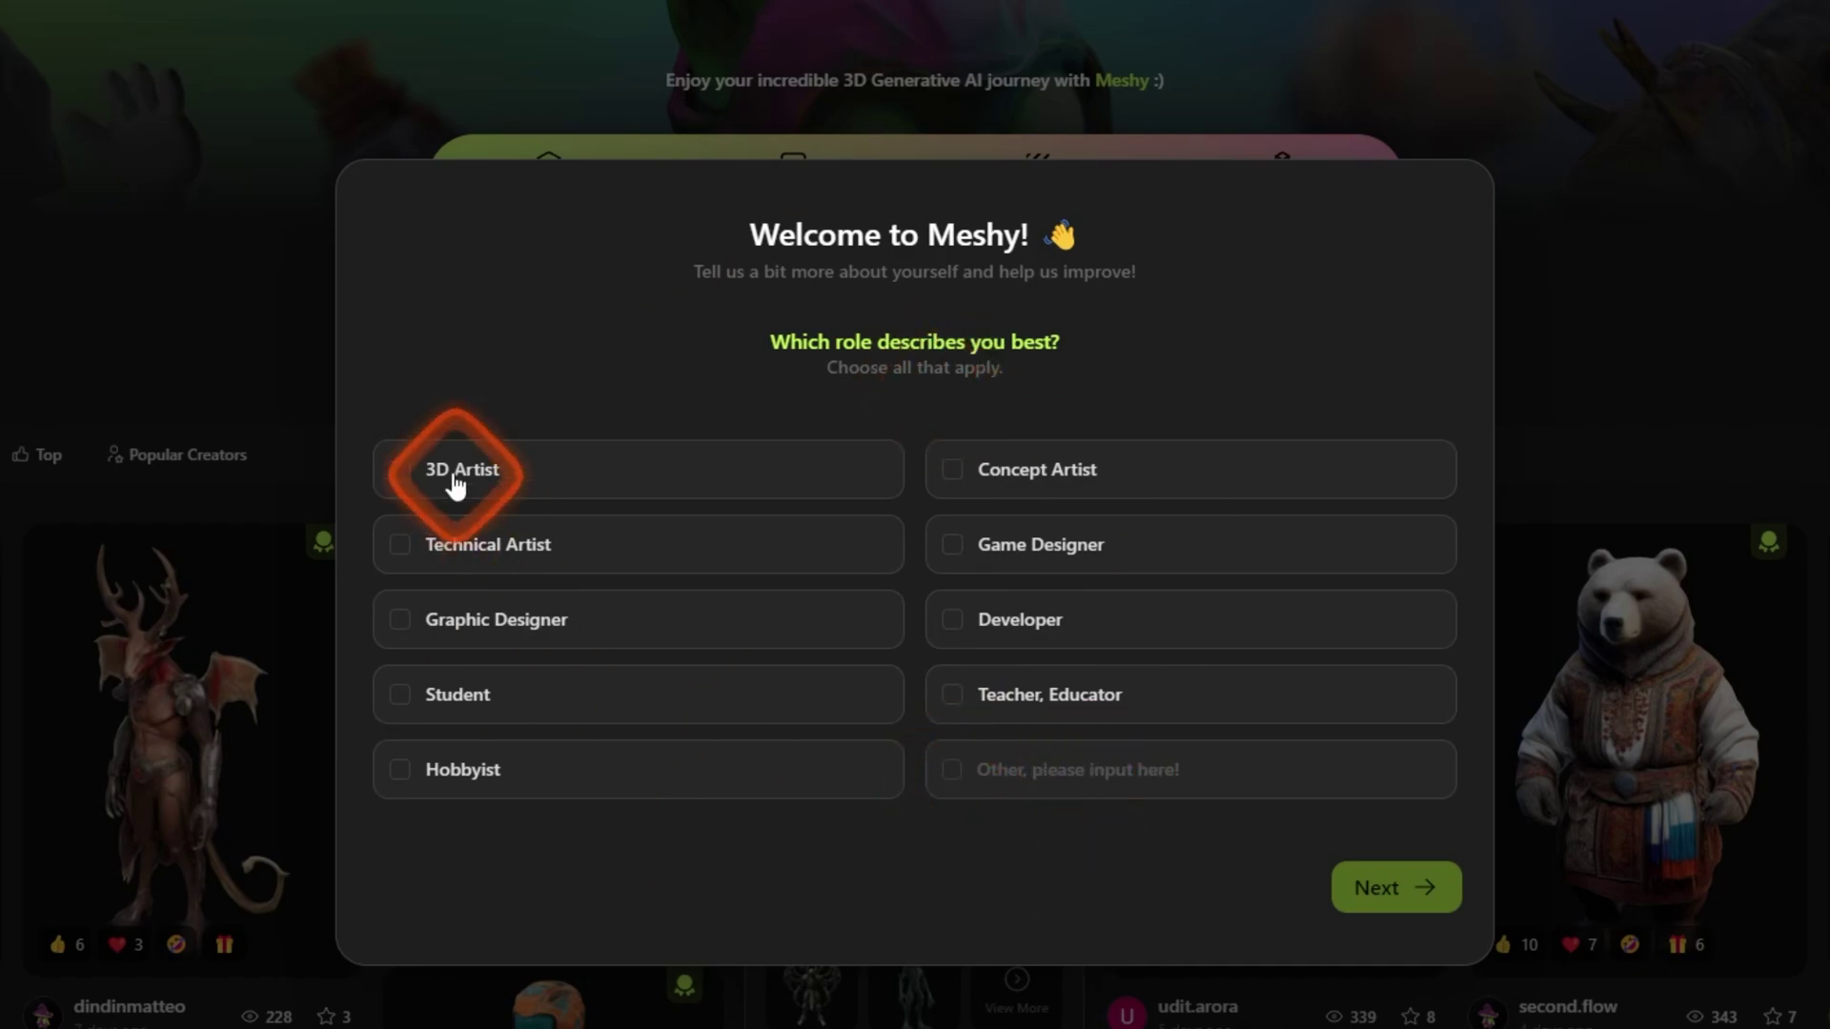
Pick 3D Artist and Graphic Designer roles, and Software, Online Service and Gaming industries
click(402, 471)
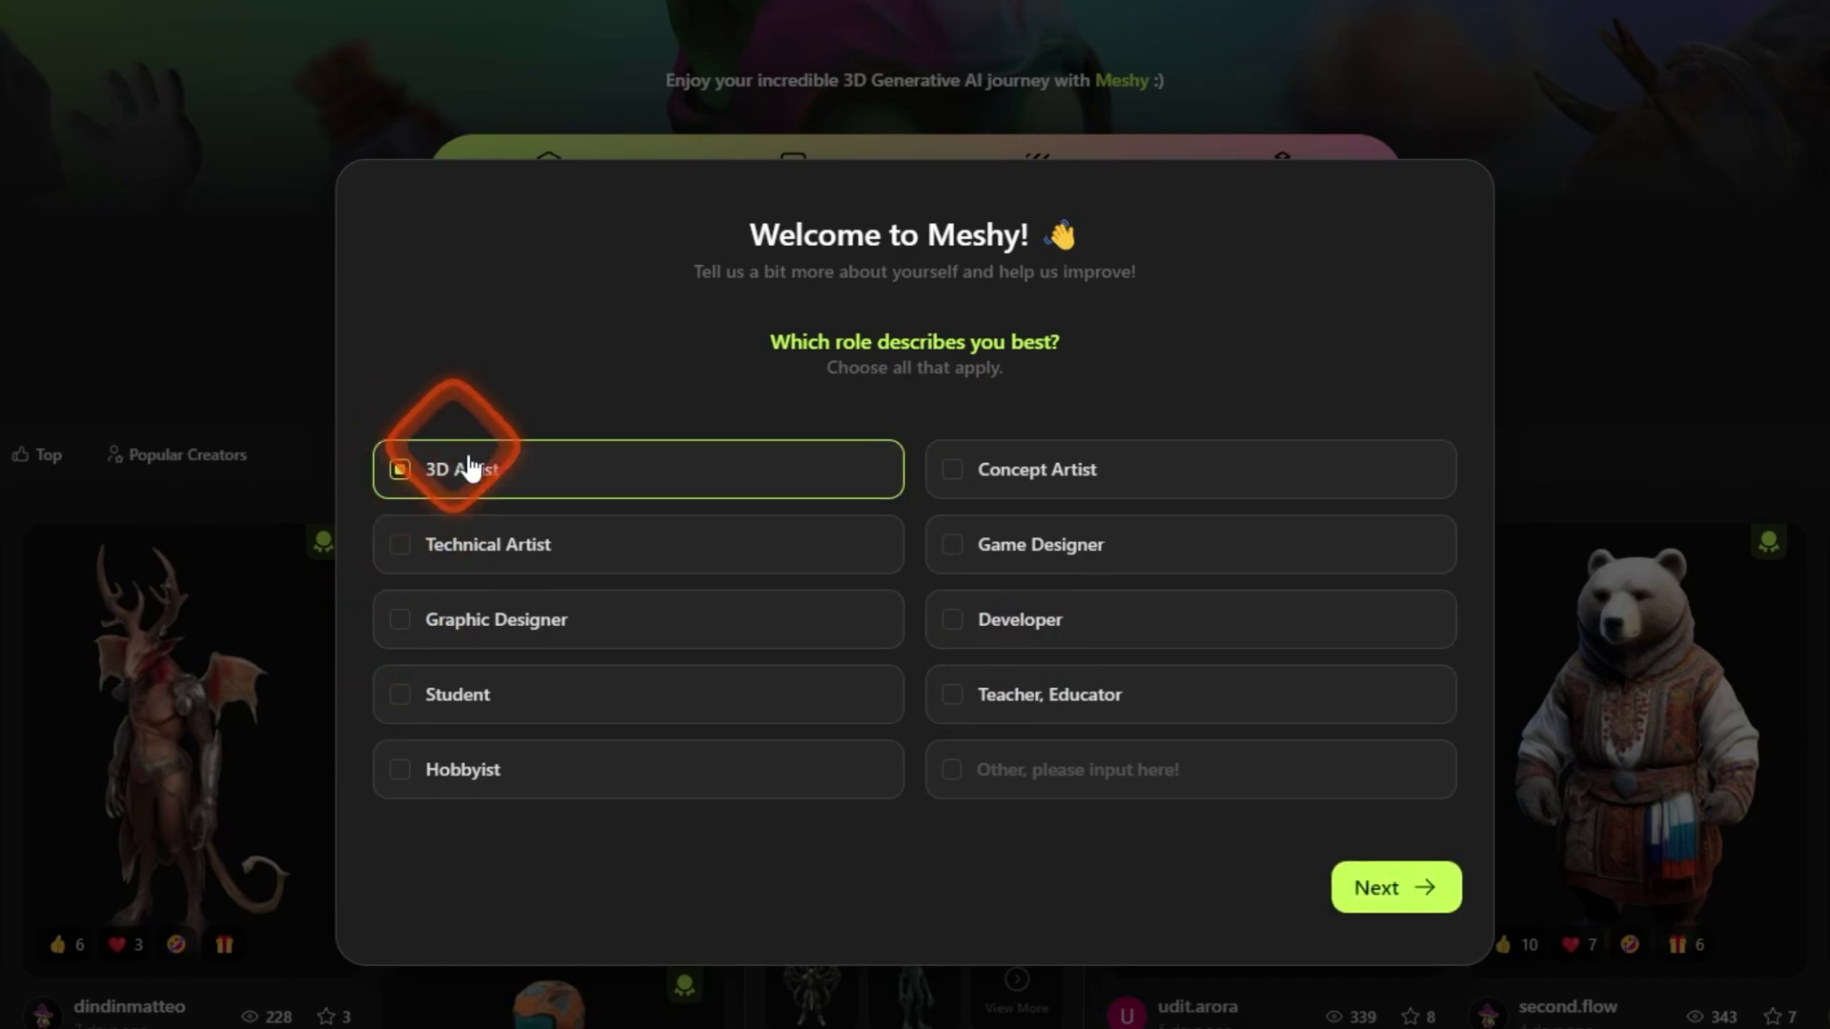
click(394, 625)
click(1380, 884)
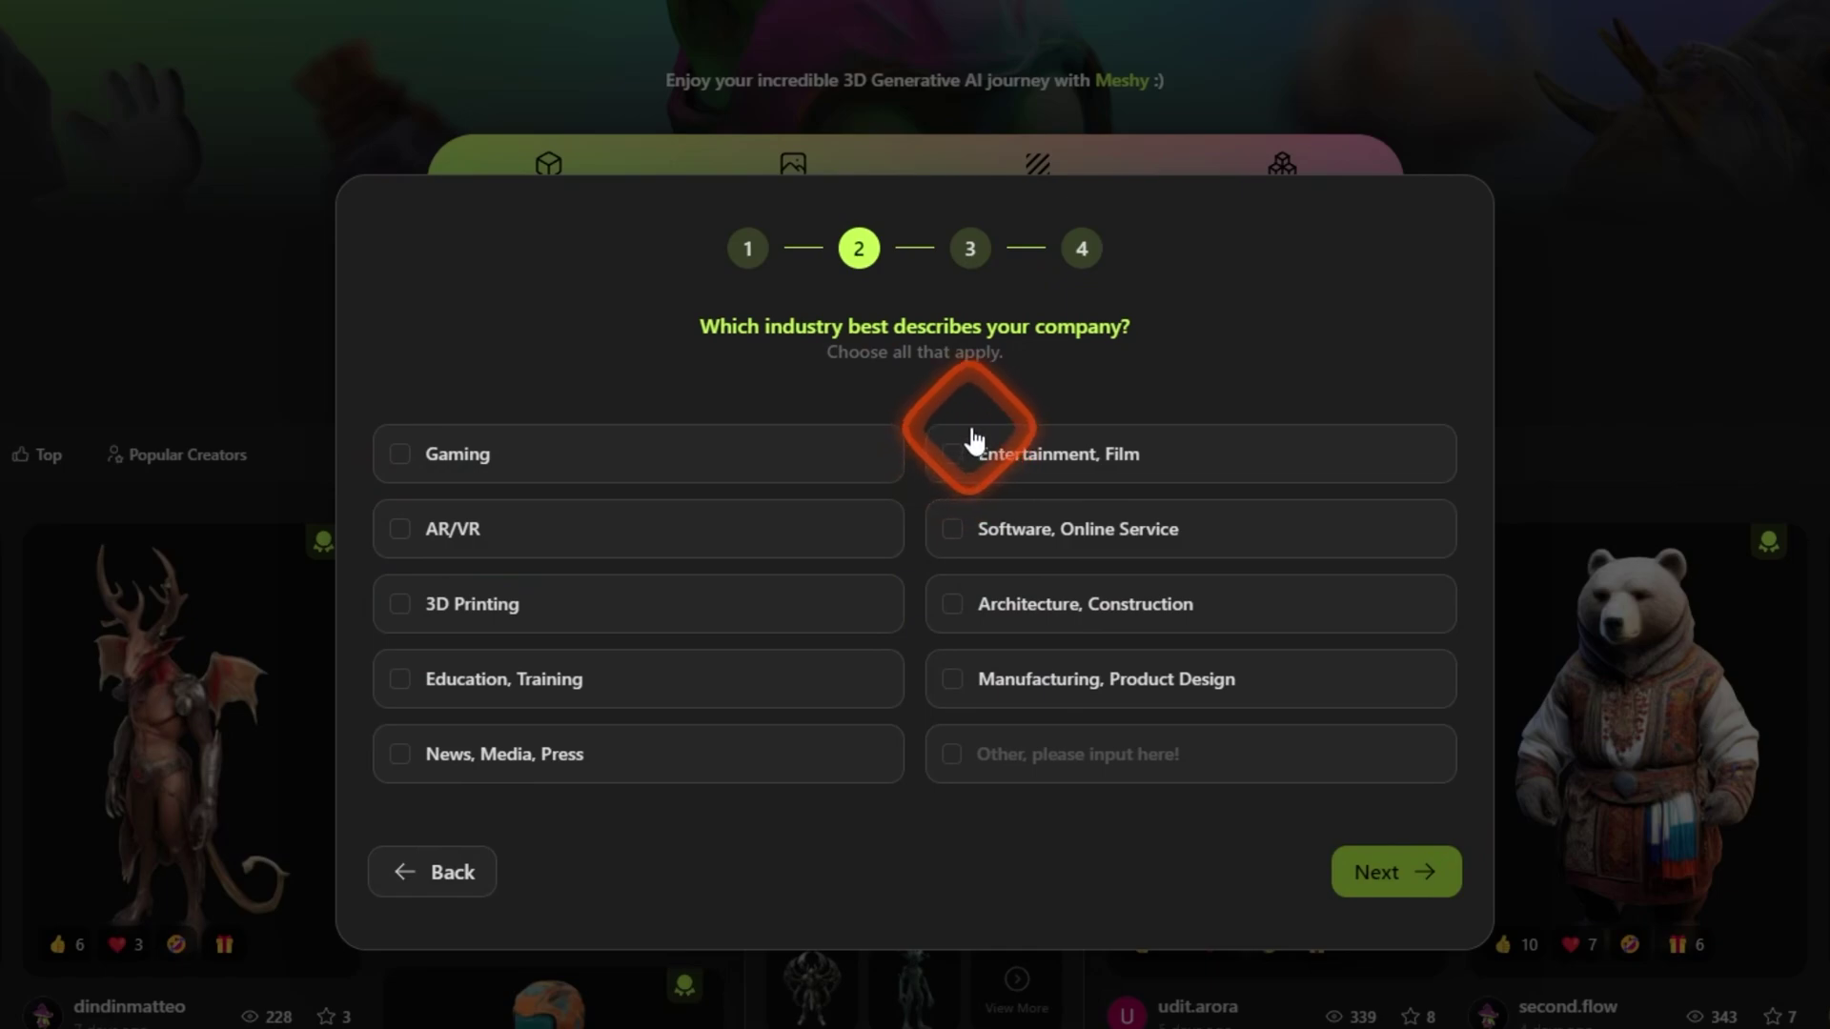
click(980, 530)
click(457, 471)
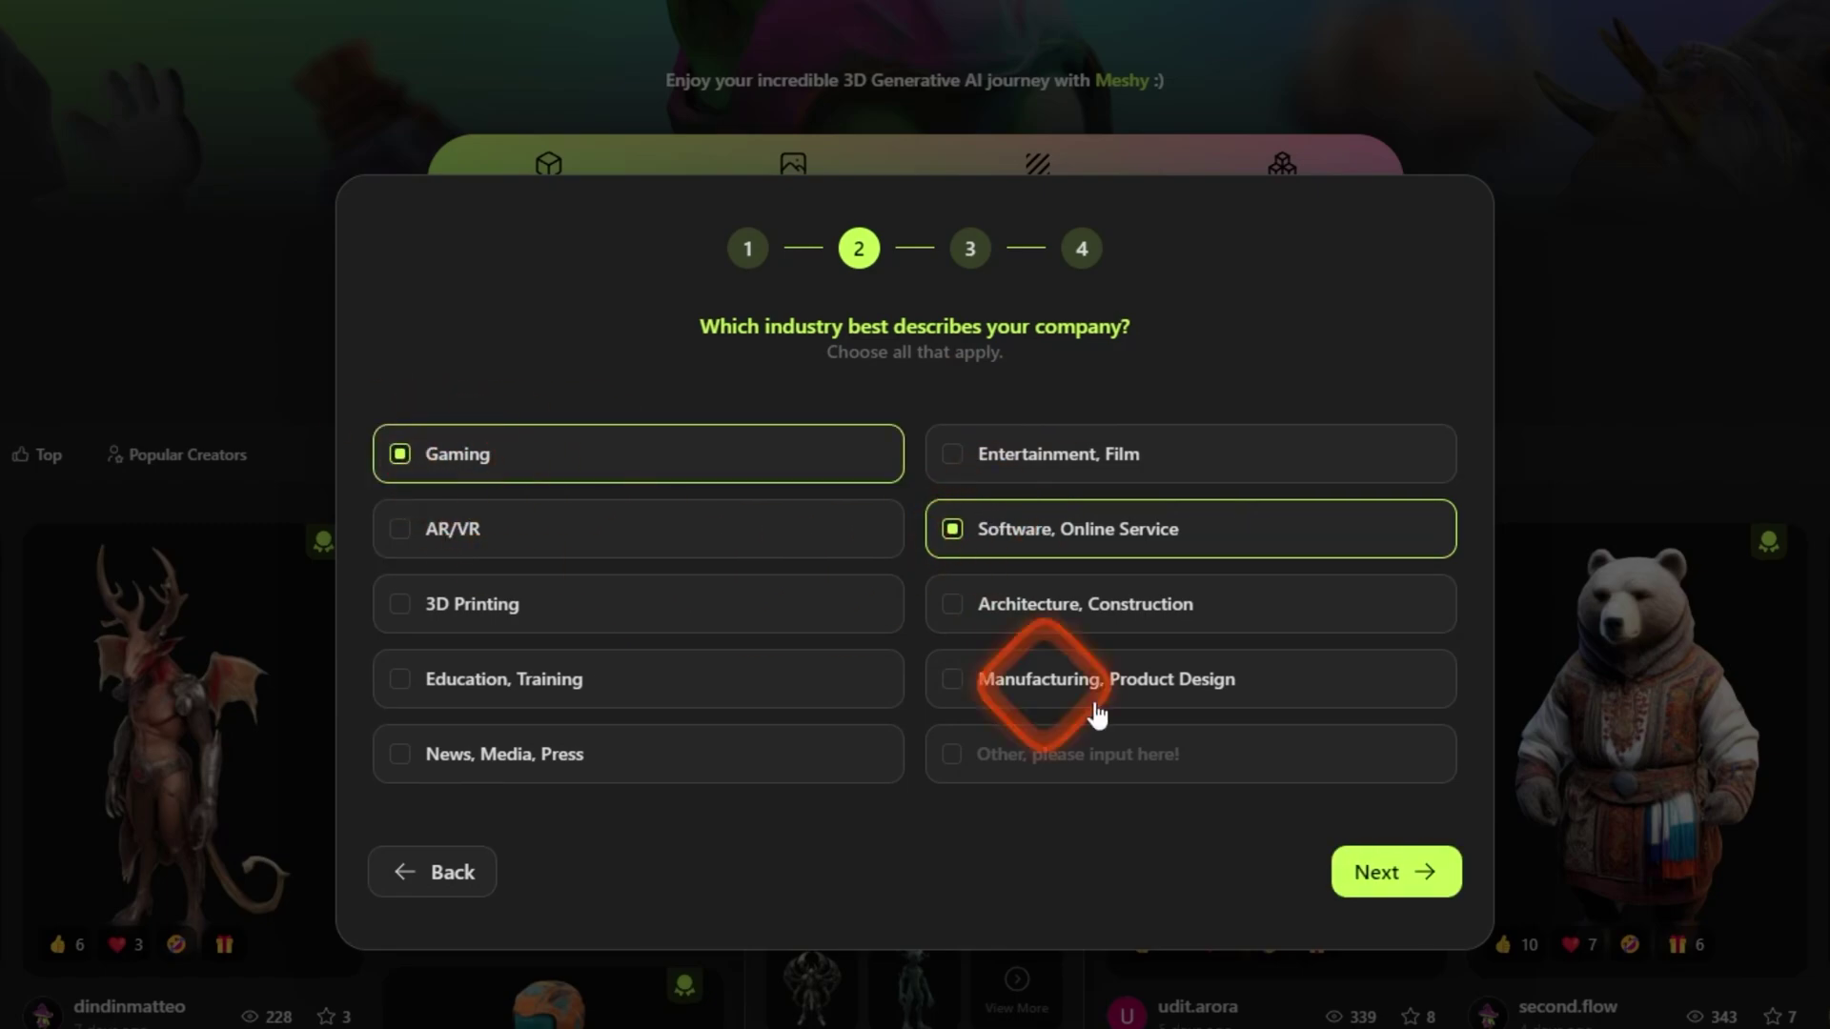
click(1410, 873)
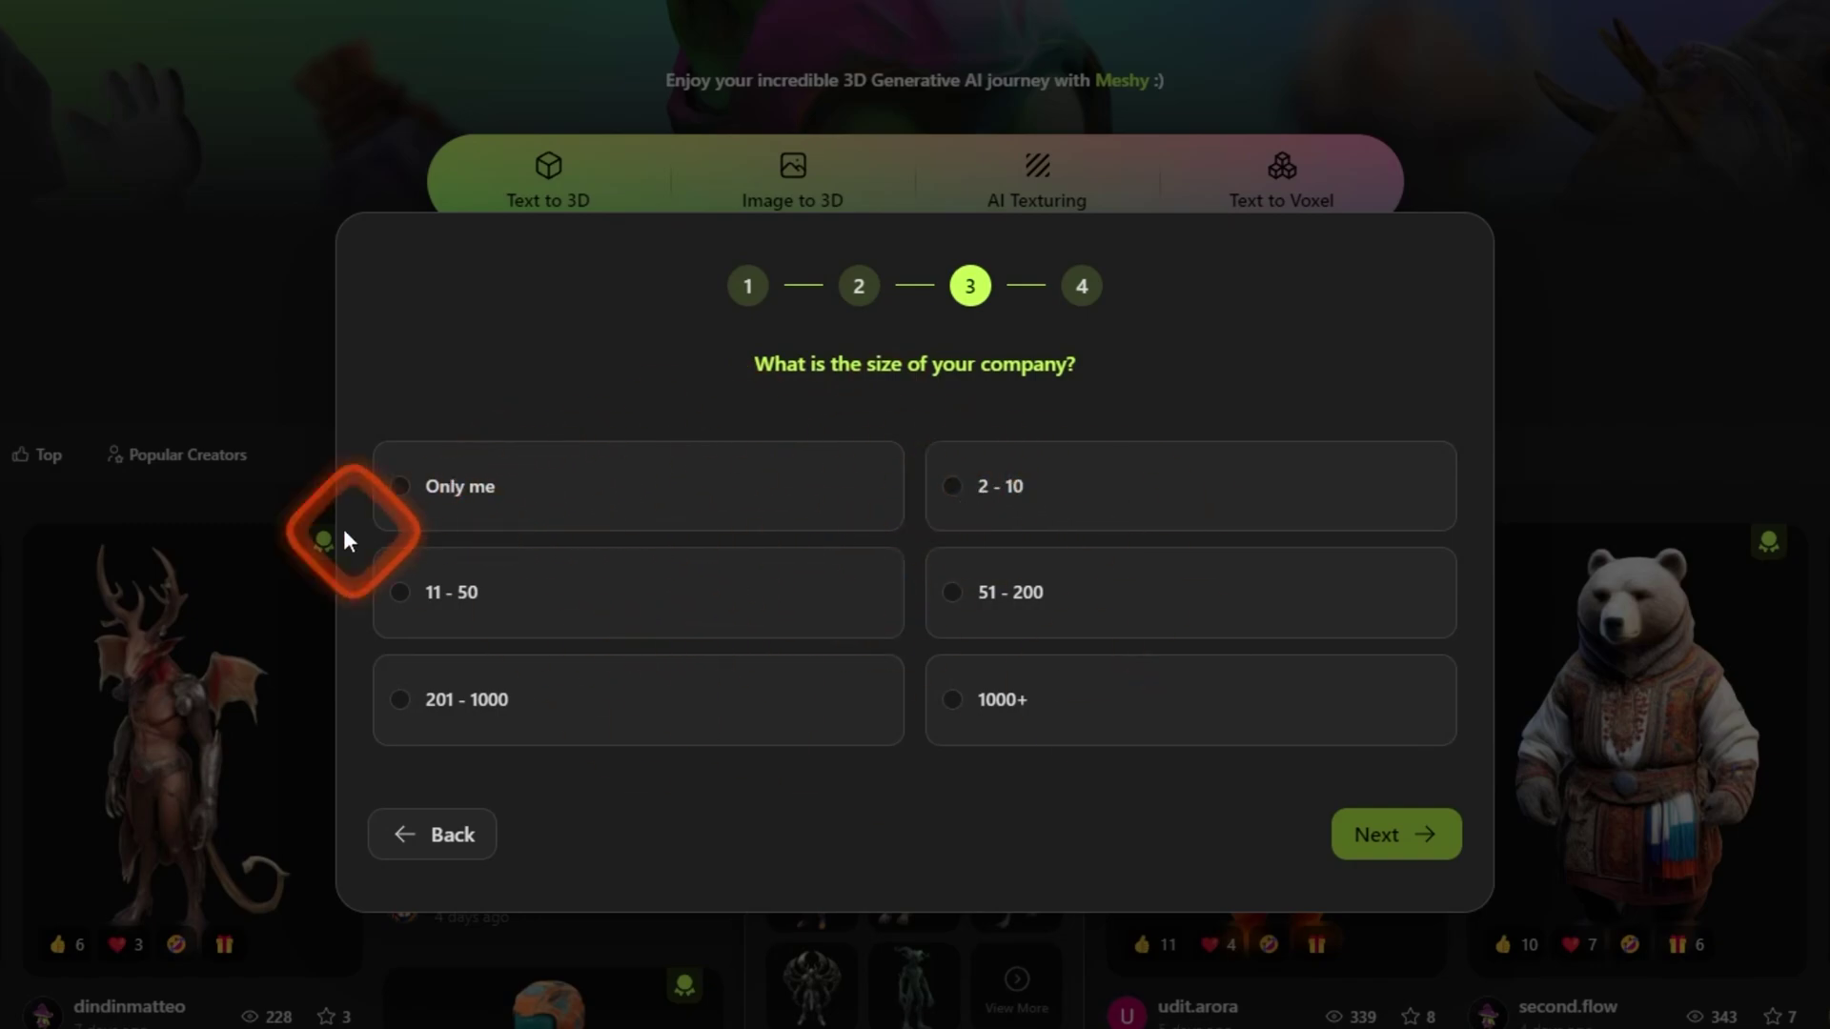
Answer Only me and YouTube, submit the survey, and decline the Pro Plan trial
click(440, 494)
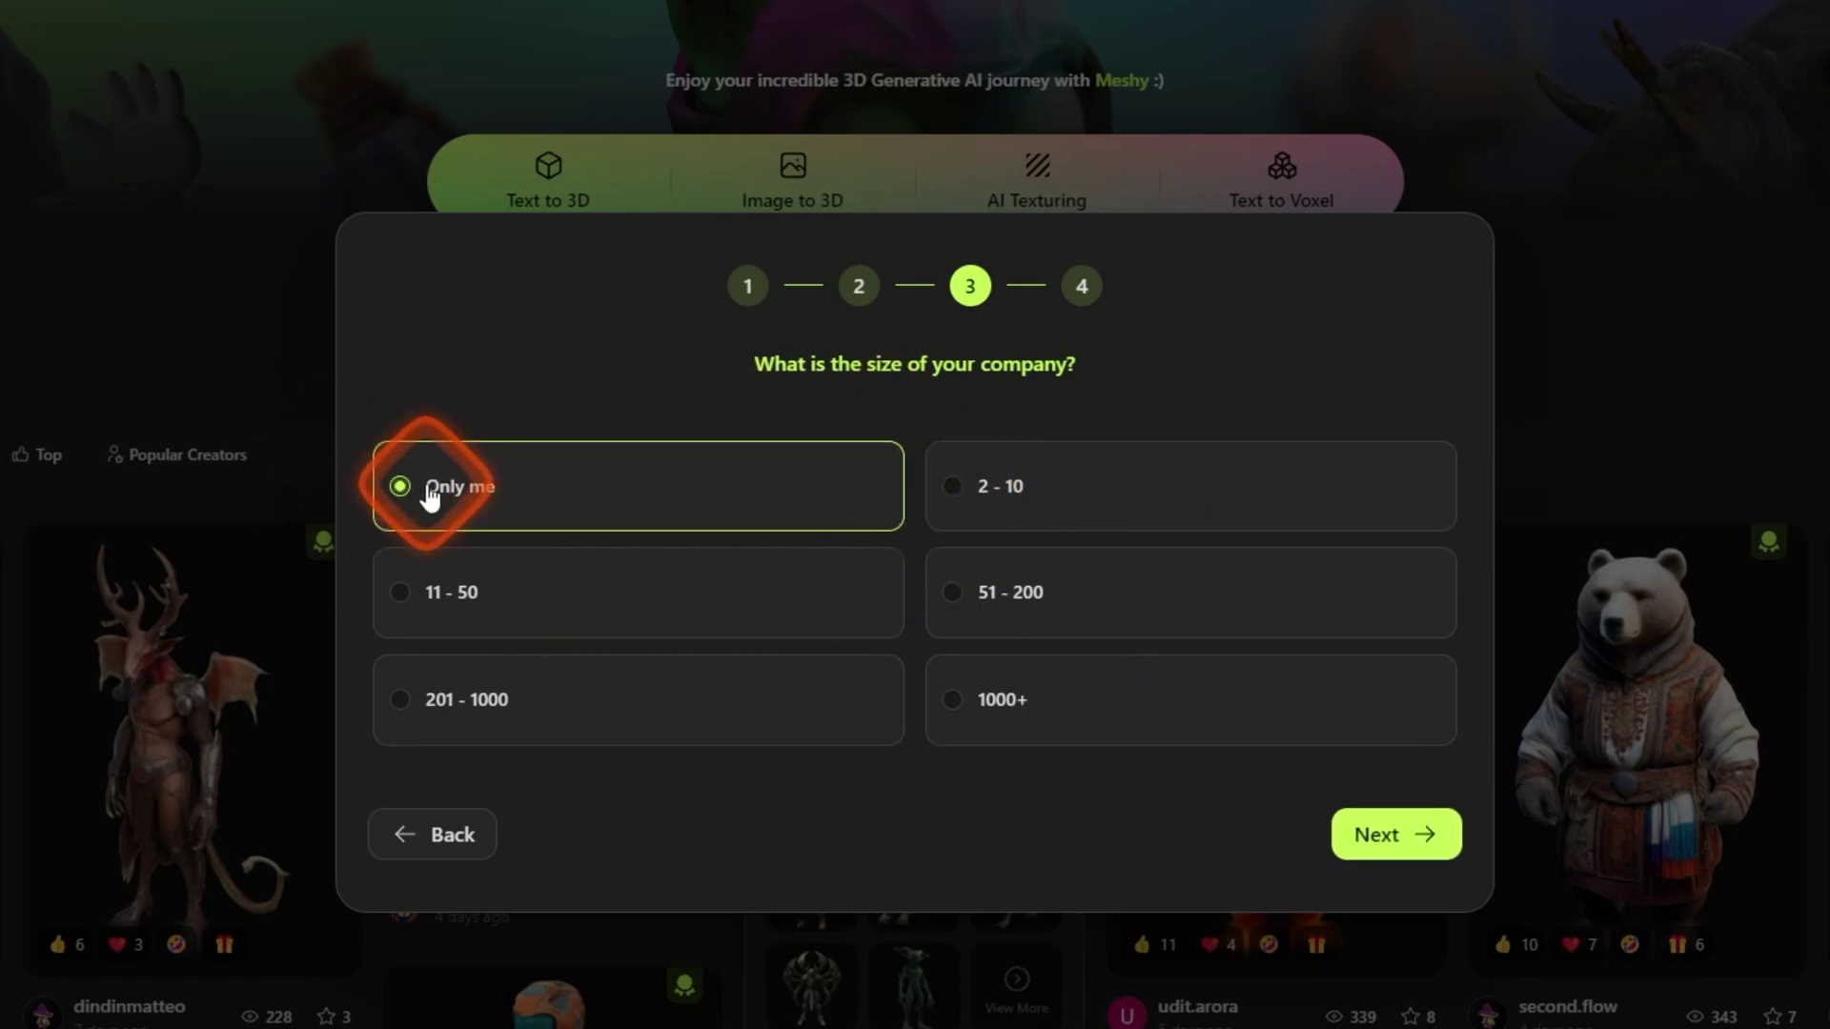
click(1393, 837)
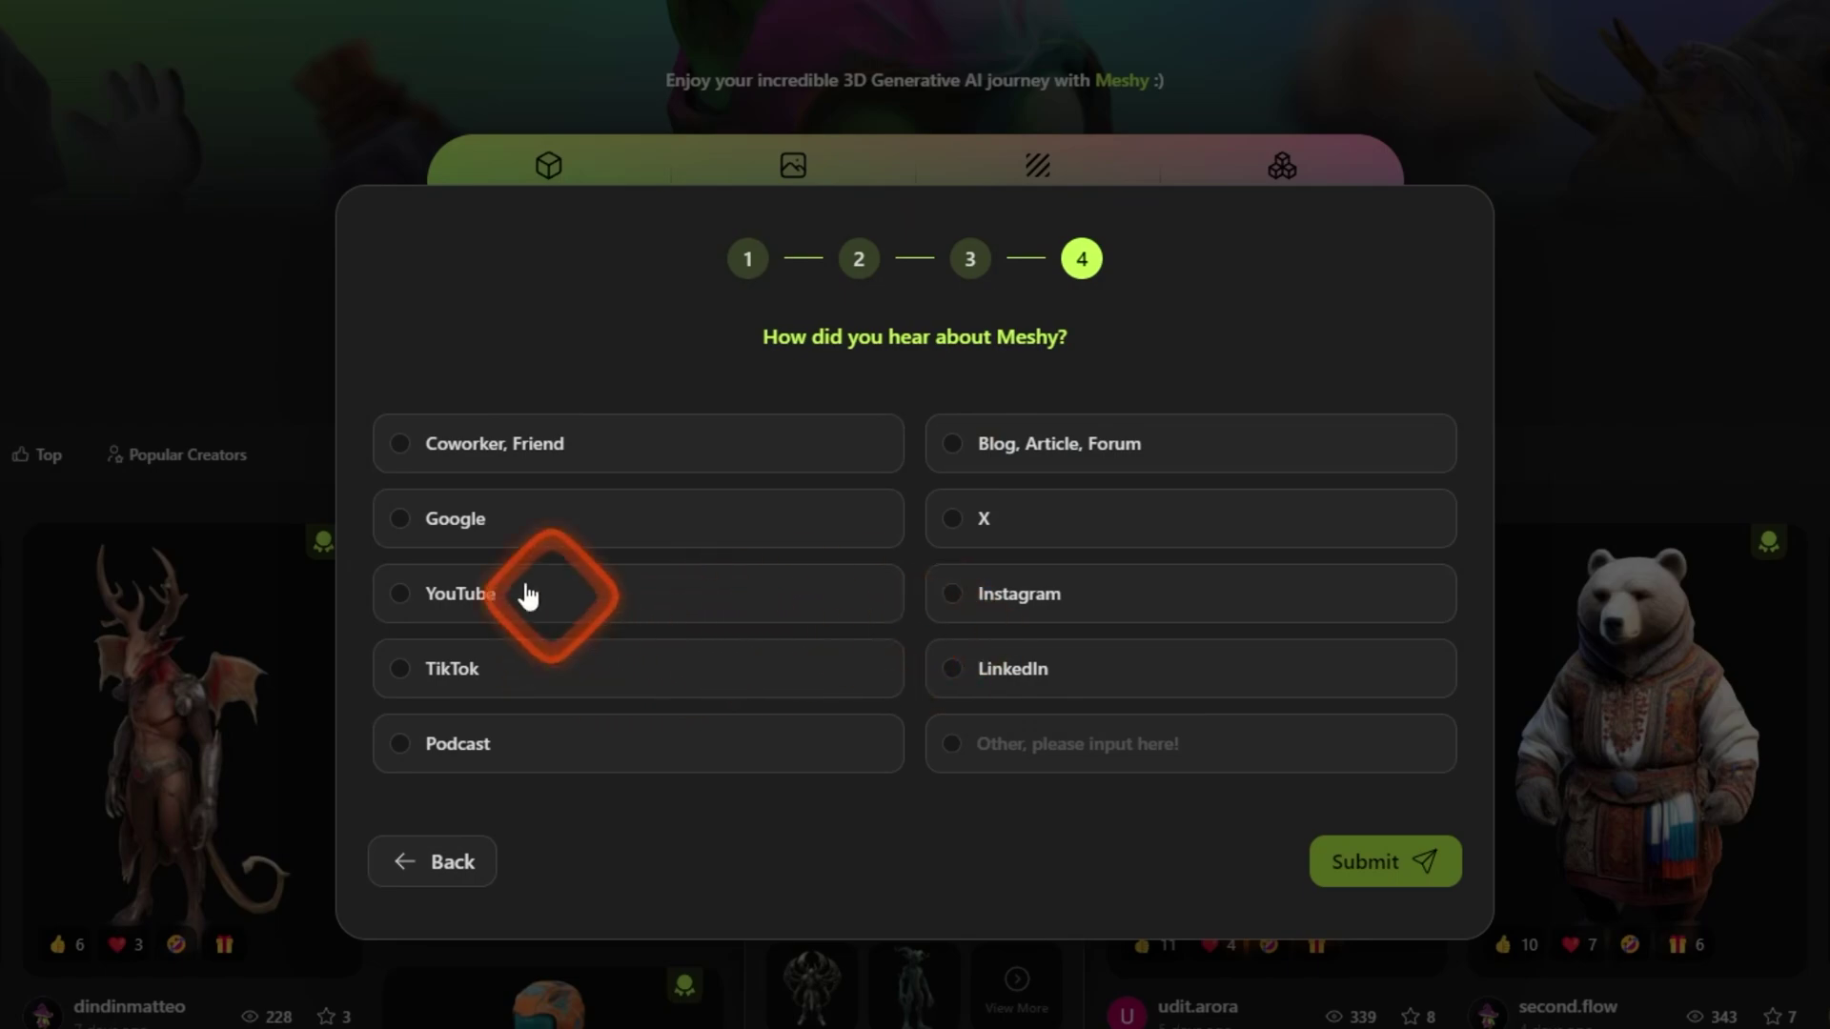
click(424, 592)
click(1353, 864)
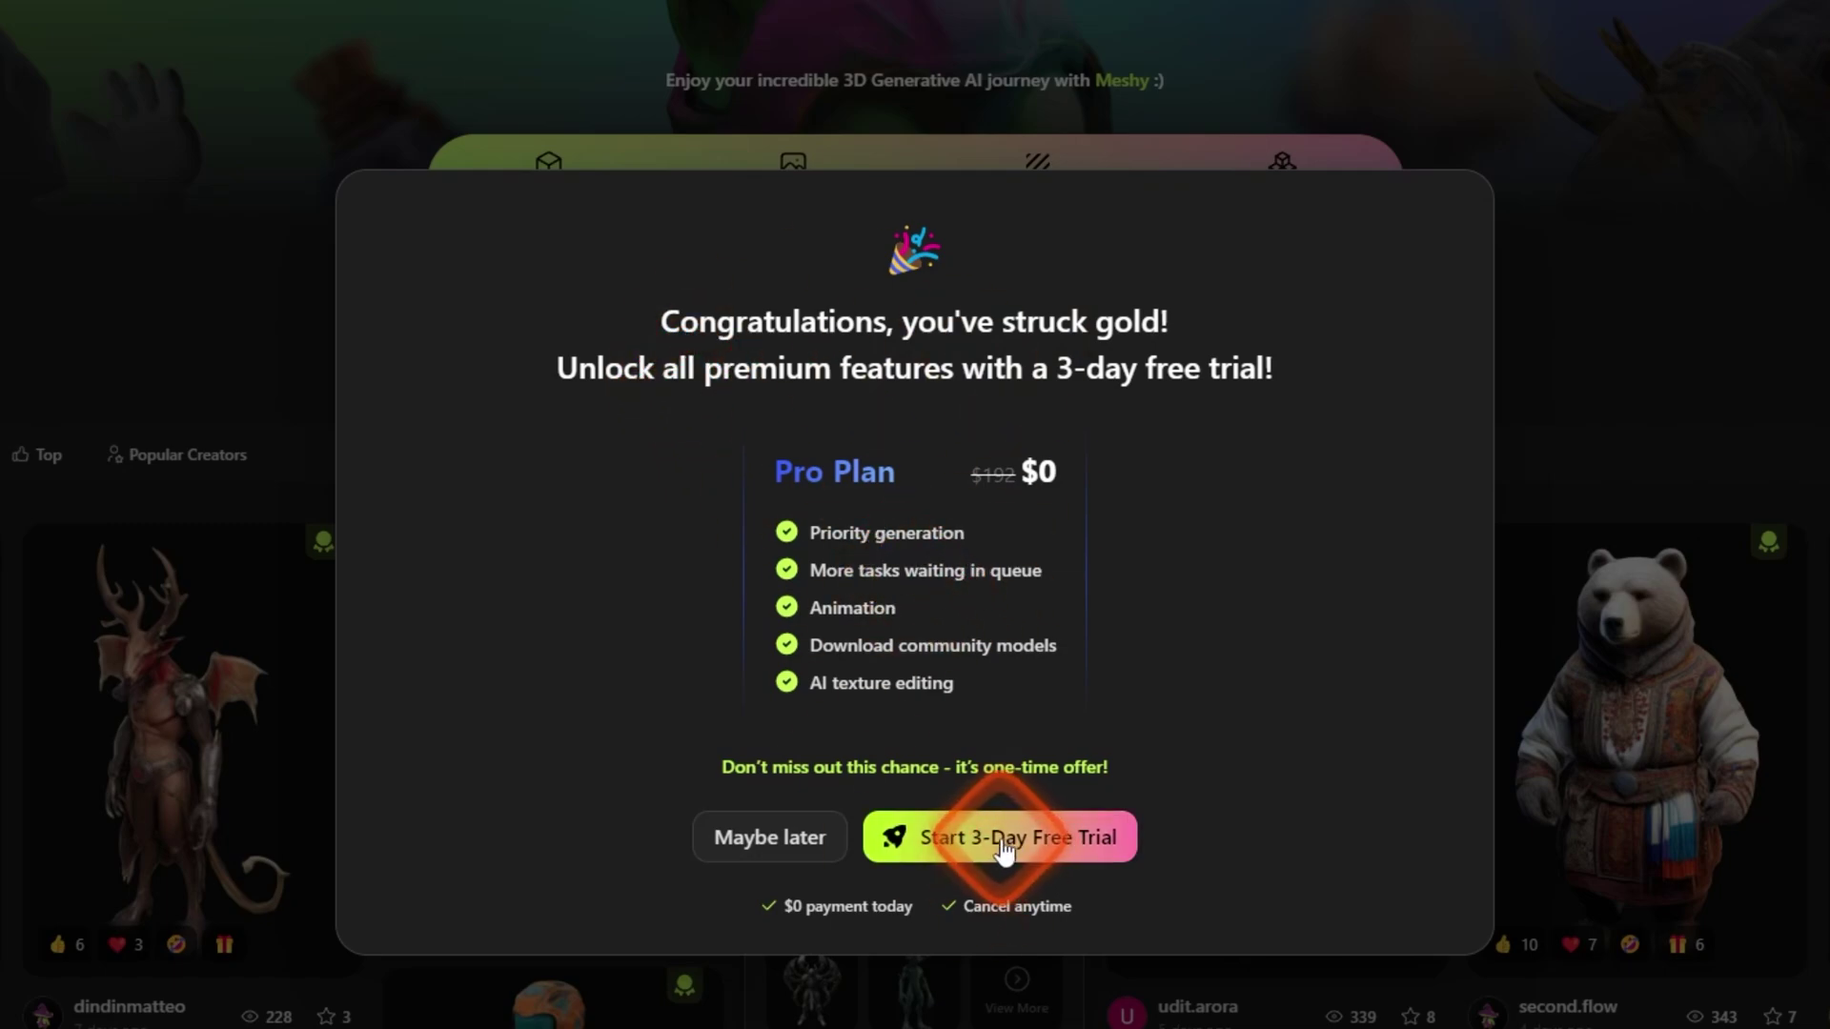
click(772, 838)
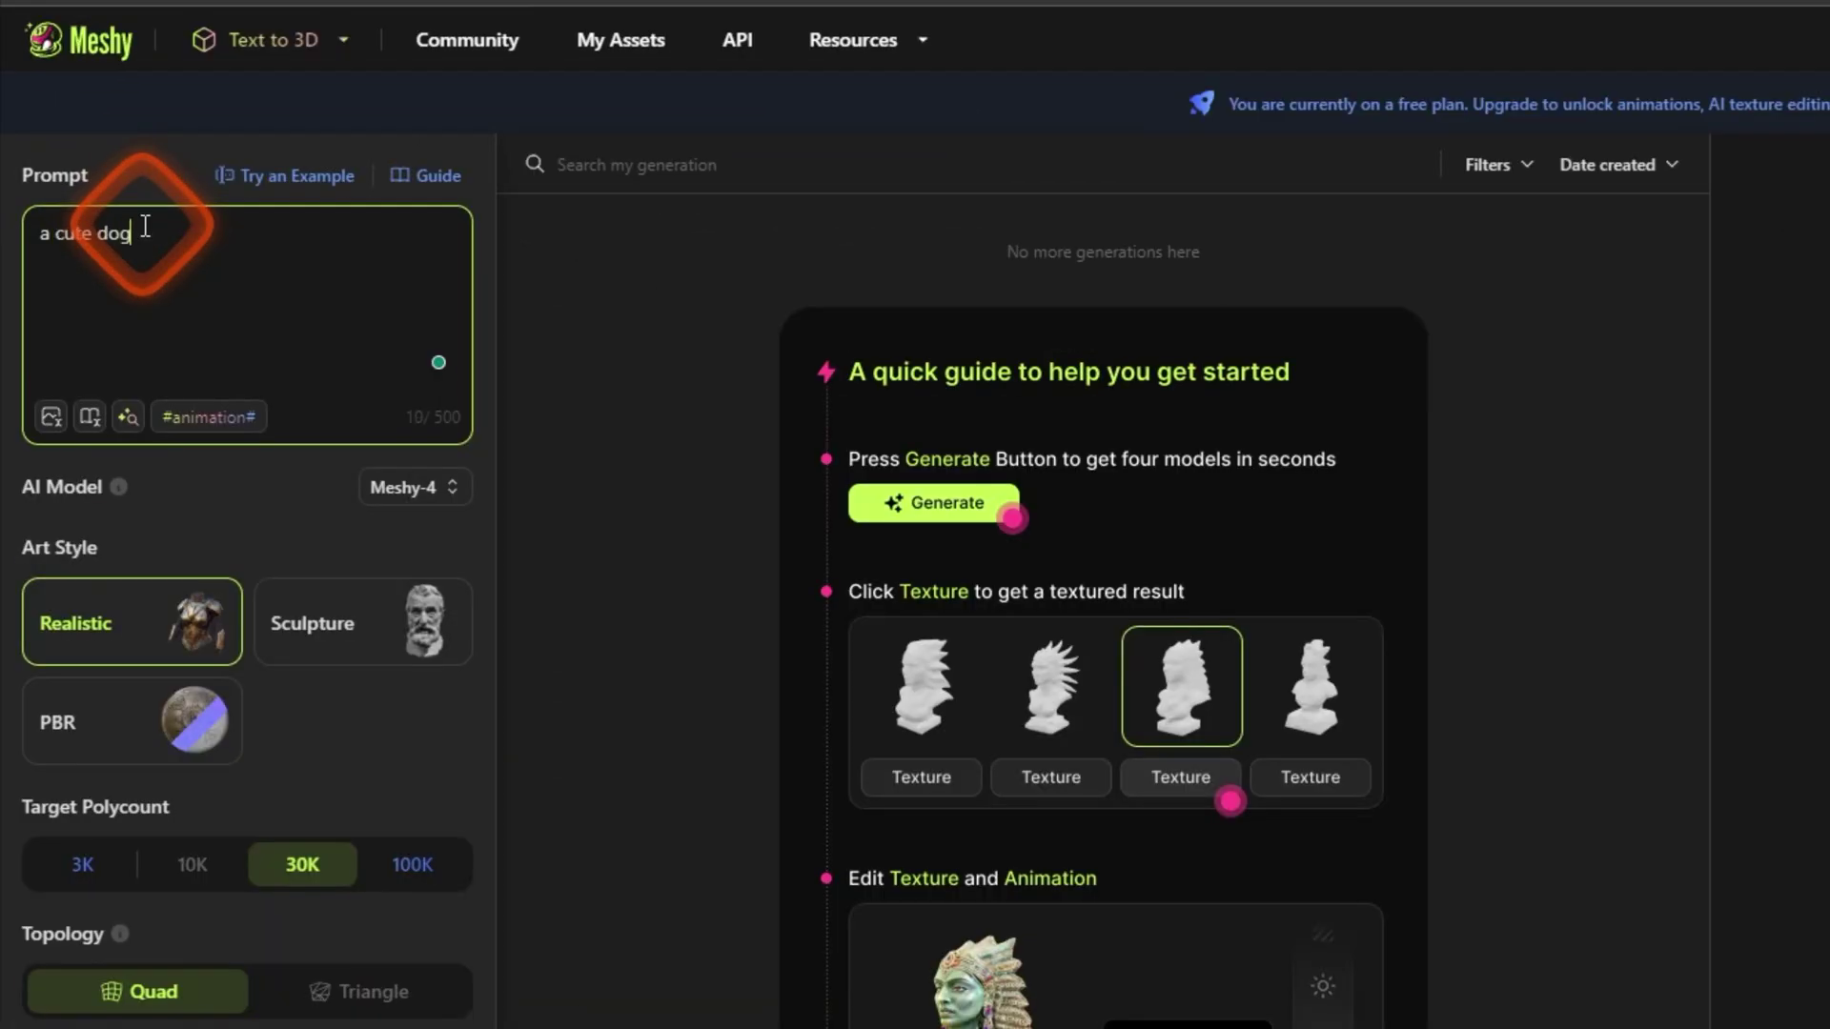
Change the prompt to 'a cute shiba dog' and keep the Meshy-4 model
click(96, 233)
text(shiba)
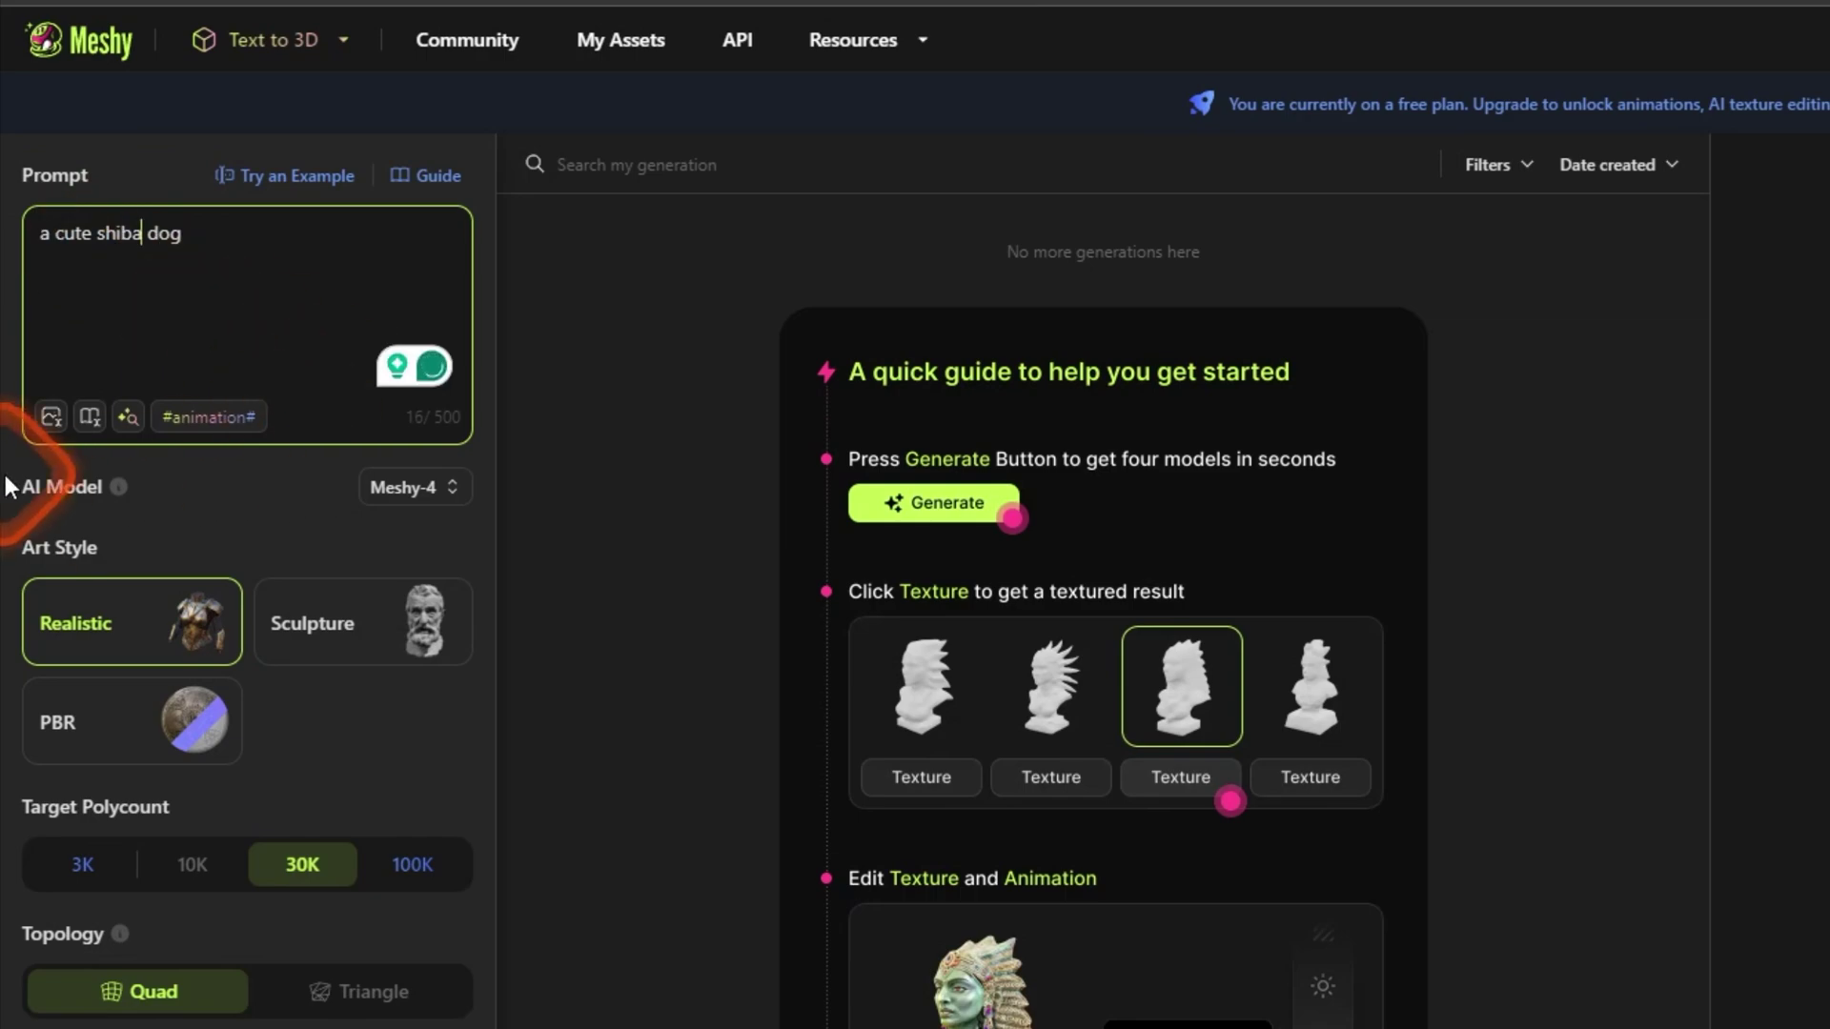
click(432, 490)
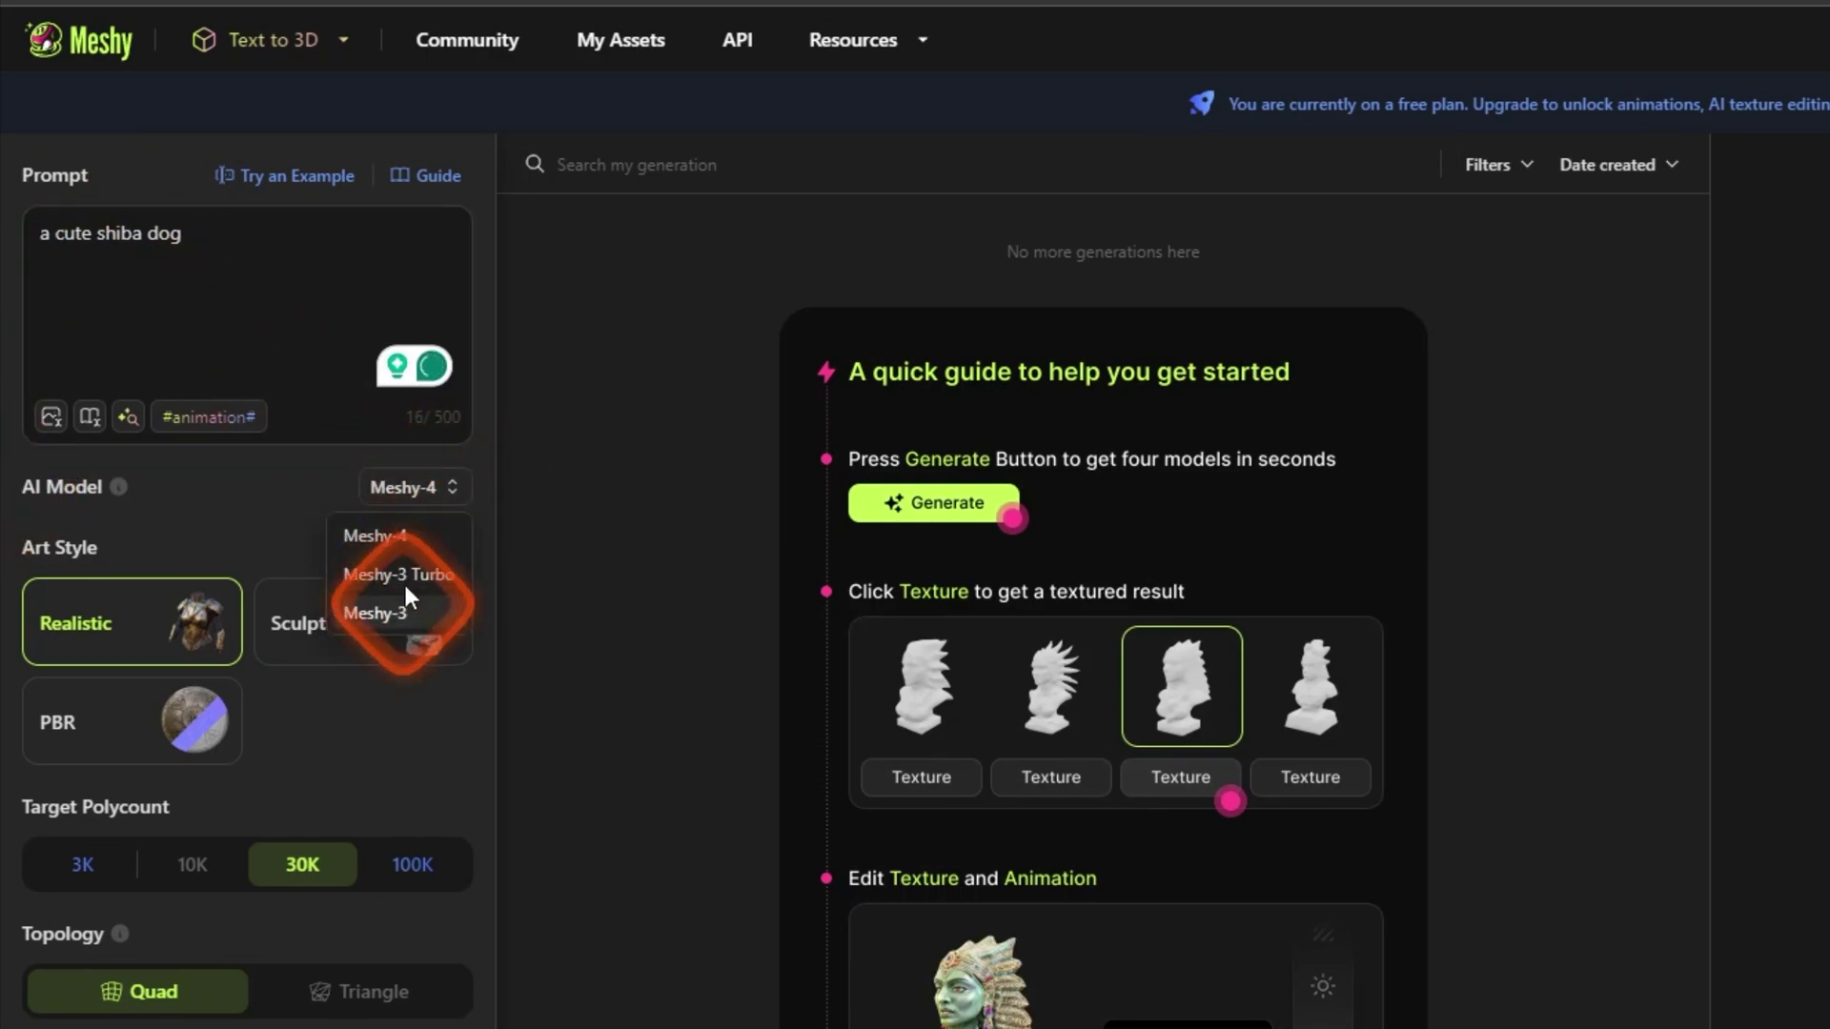
click(372, 494)
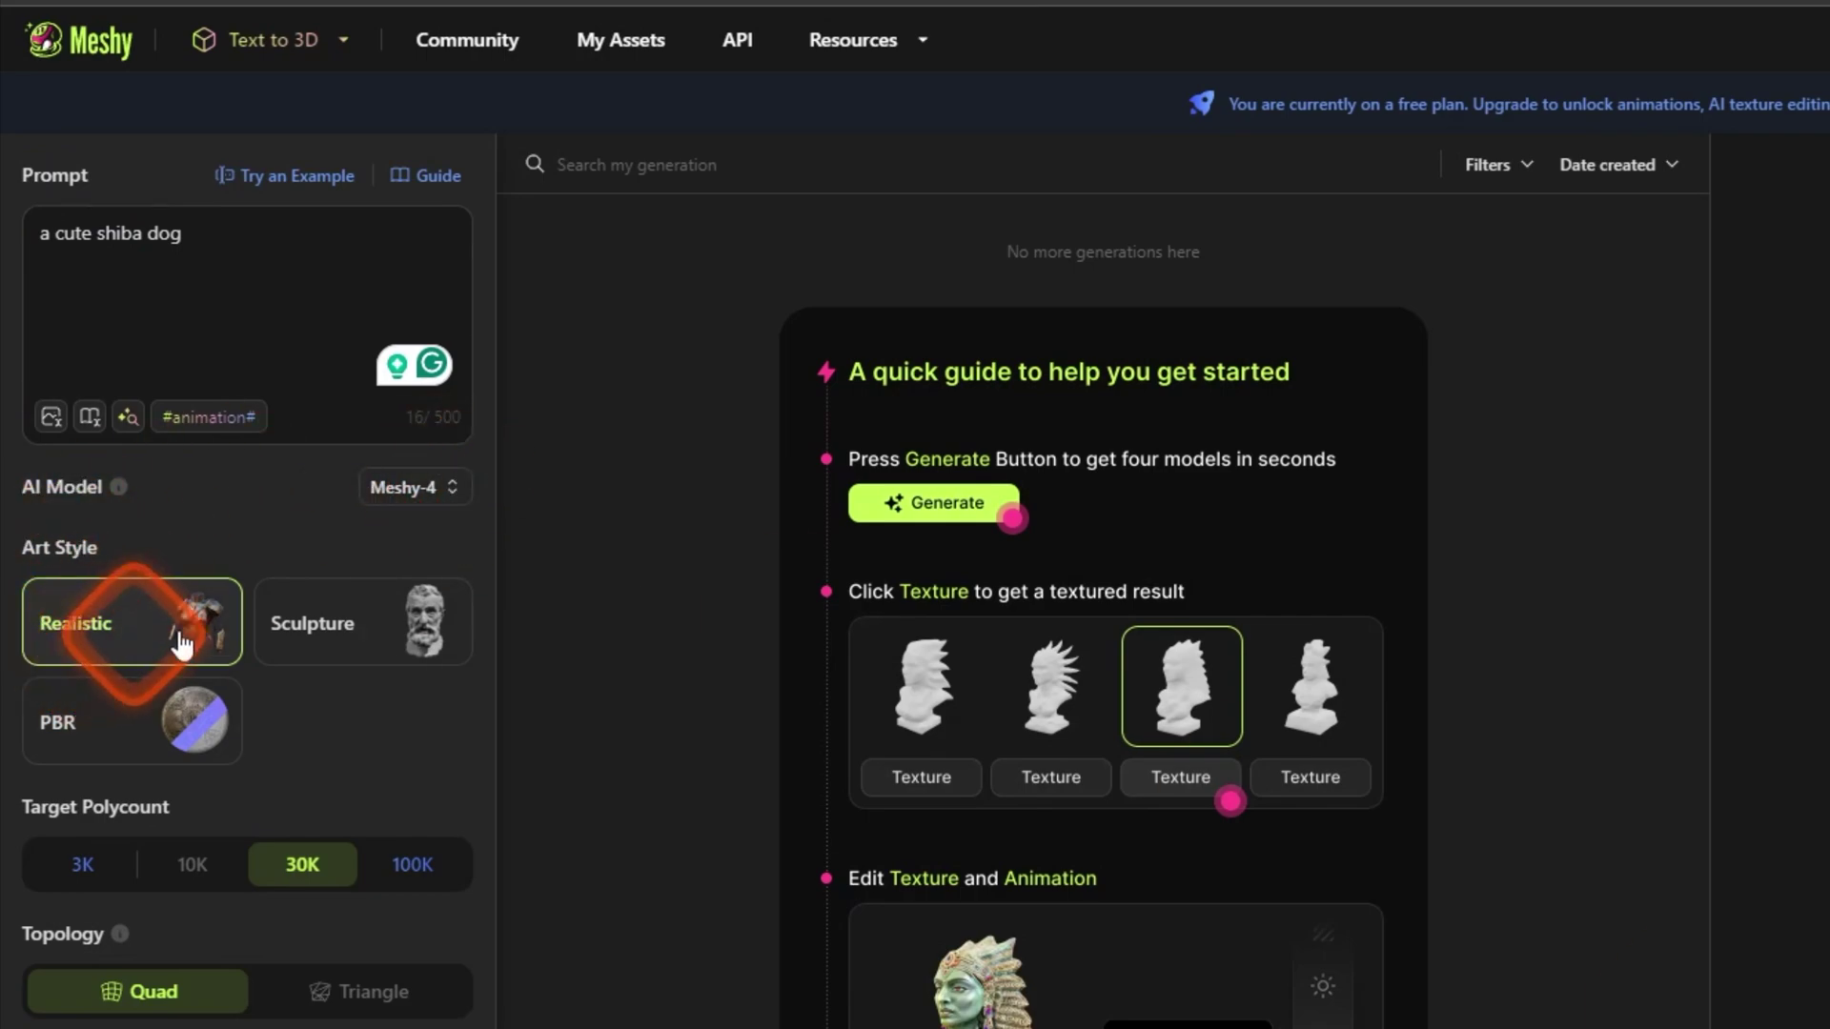
Settle on the Realistic art style and generate the shiba models
click(177, 727)
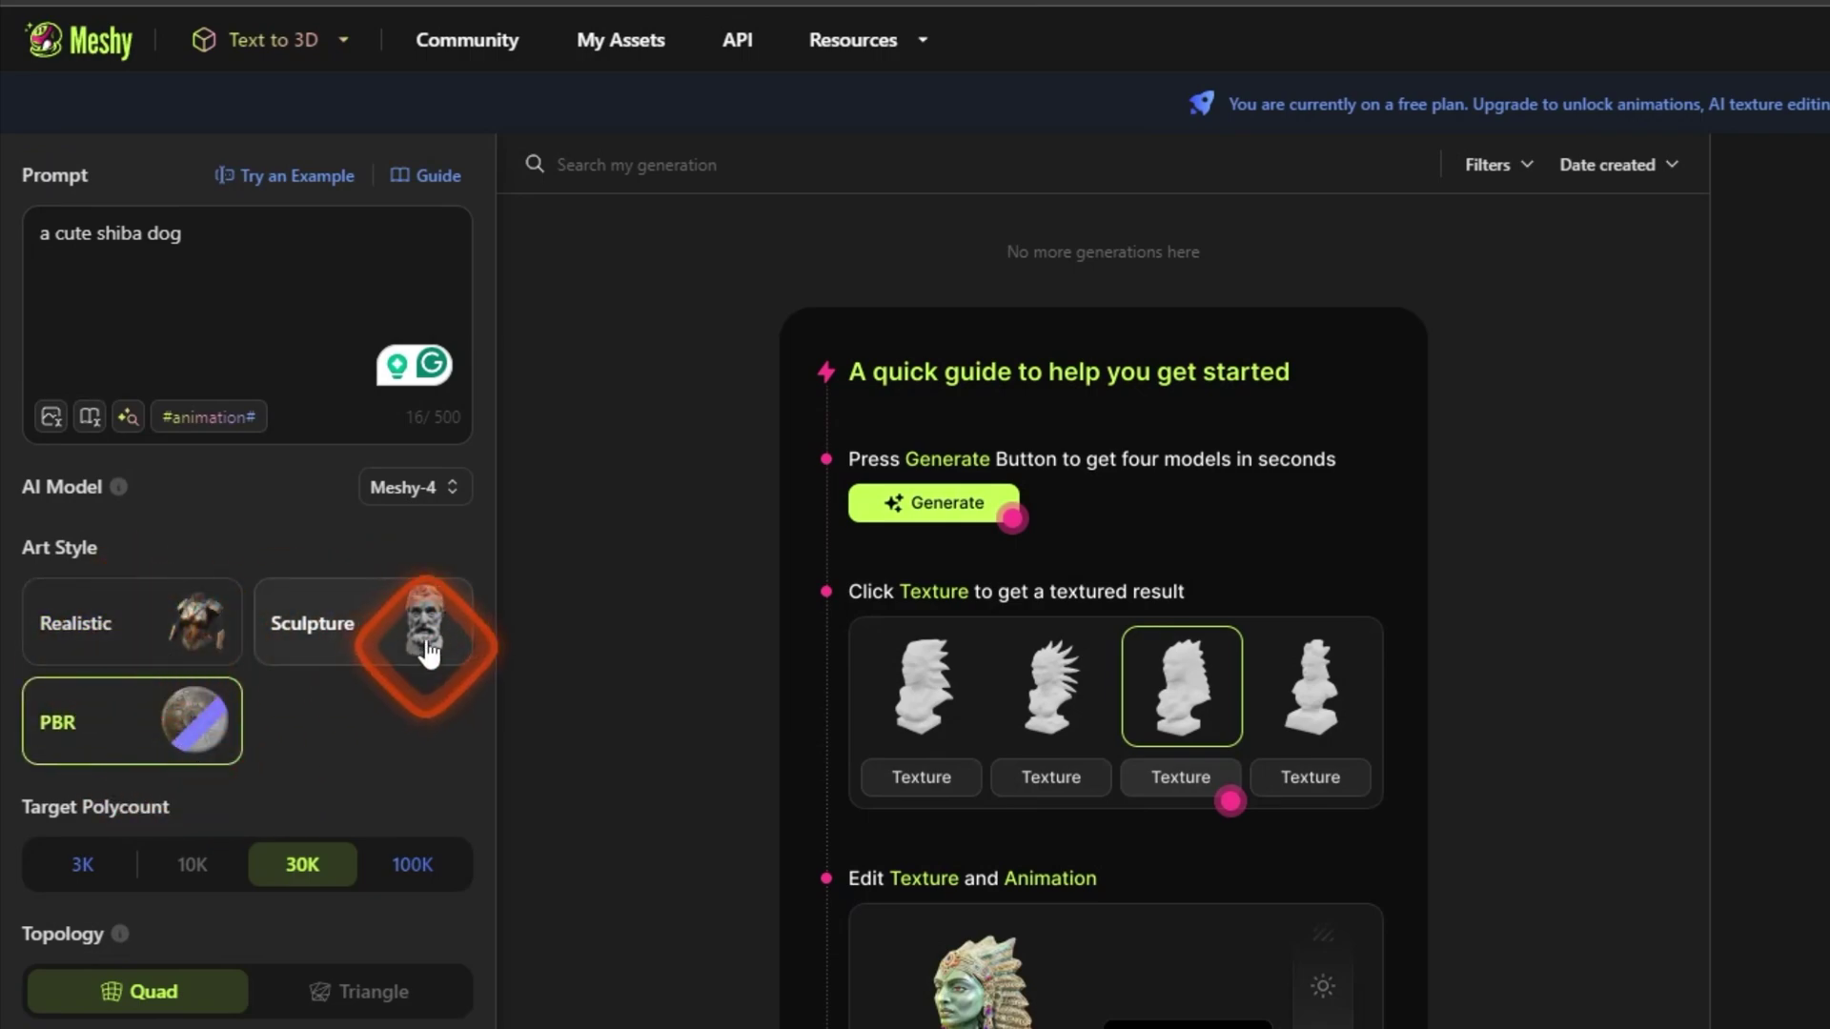
click(84, 648)
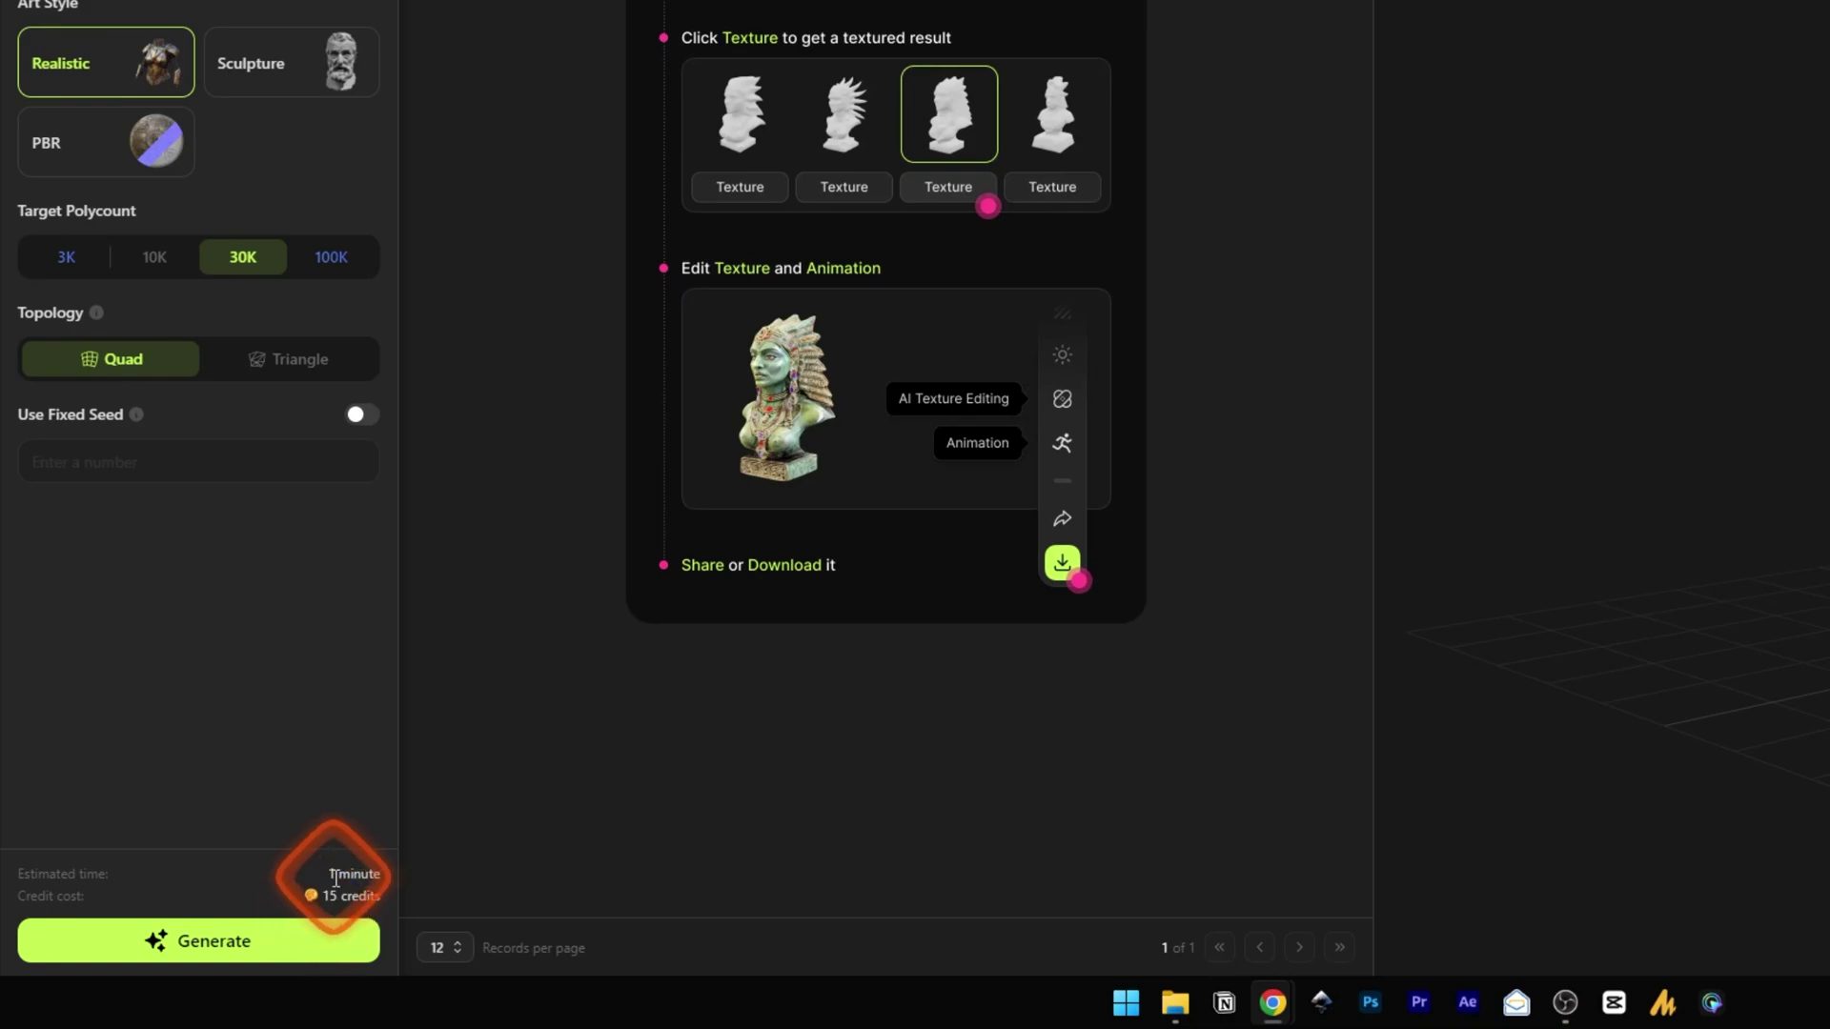
click(190, 945)
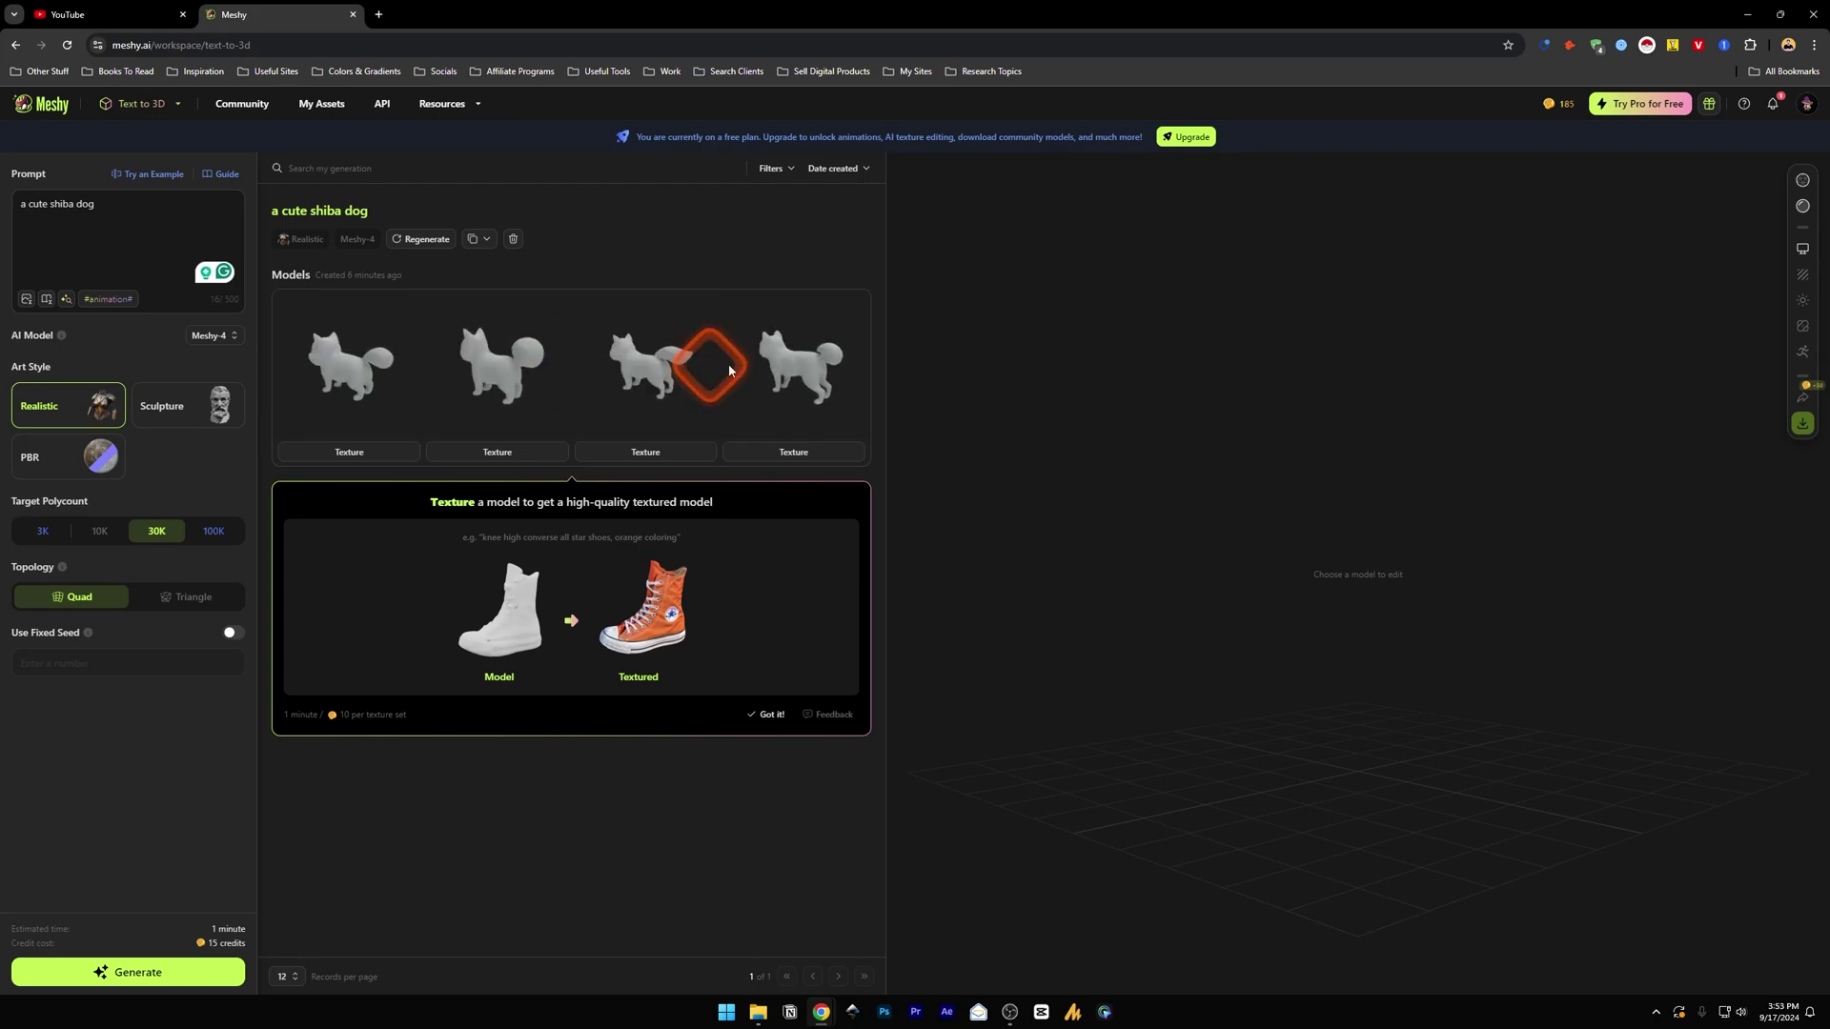
Preview the fourth shiba model, then load the third one into the viewer
click(803, 370)
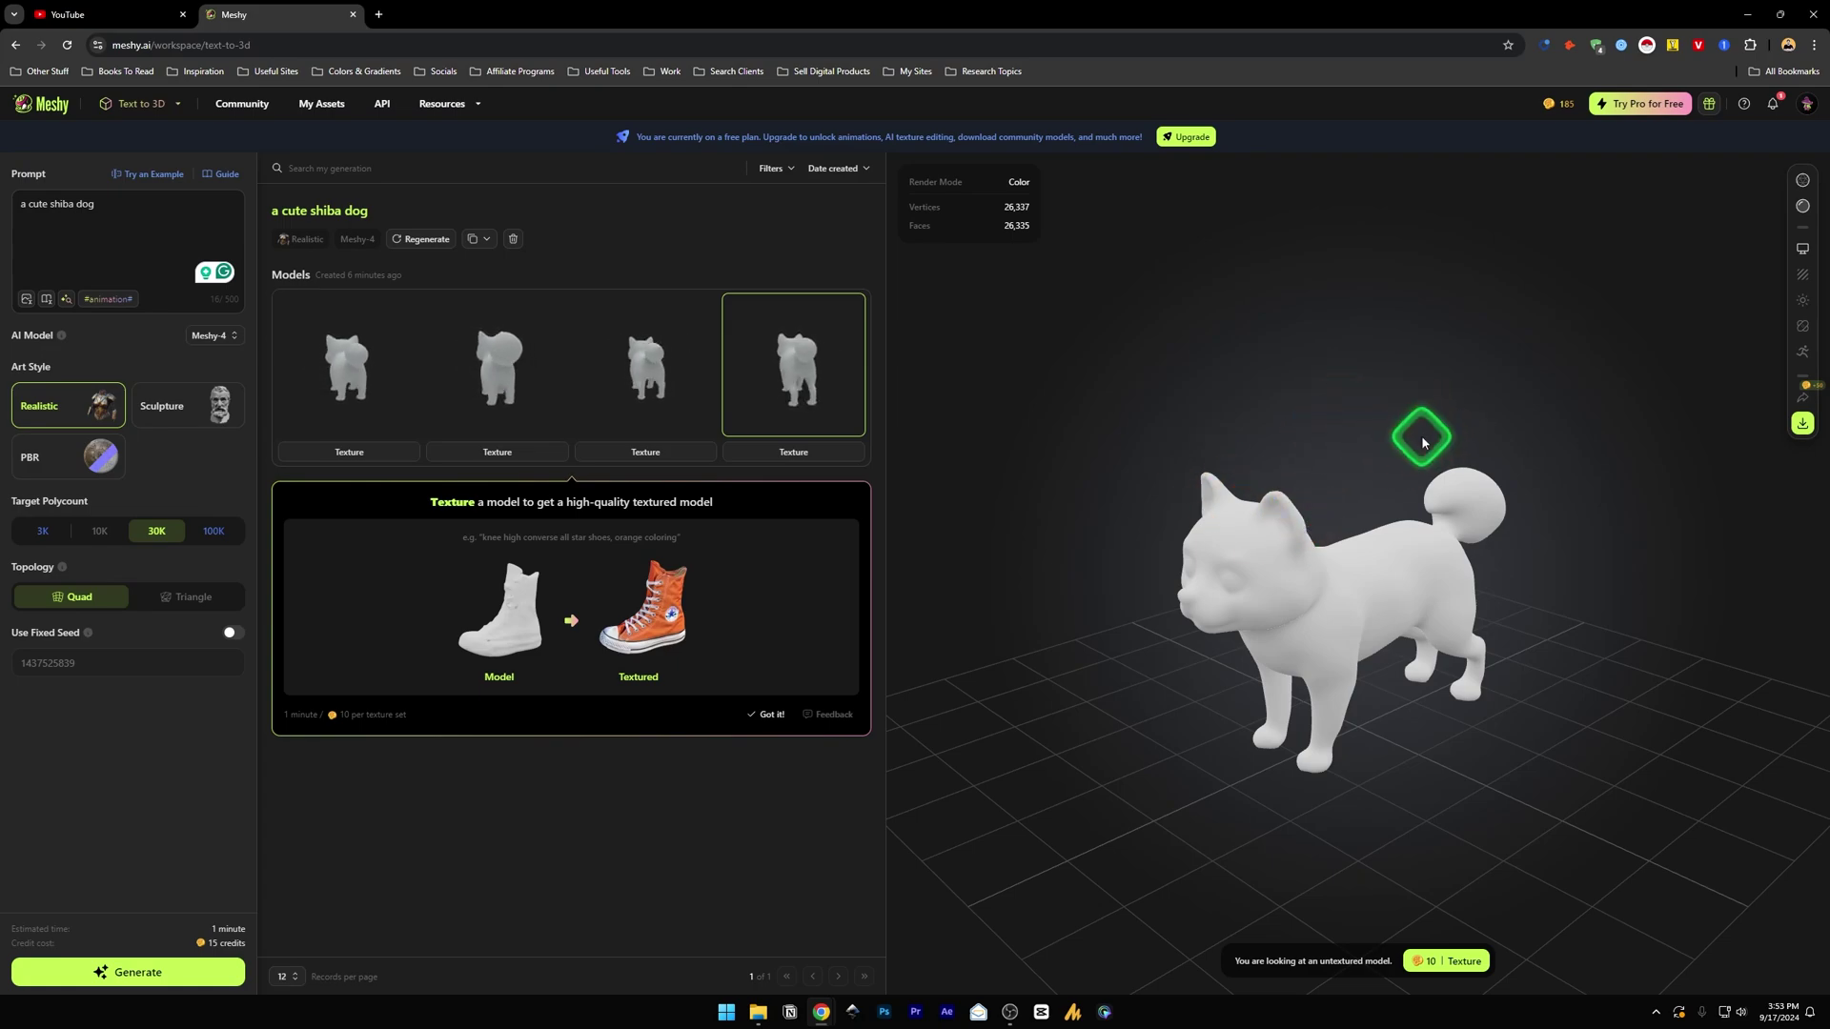
click(645, 365)
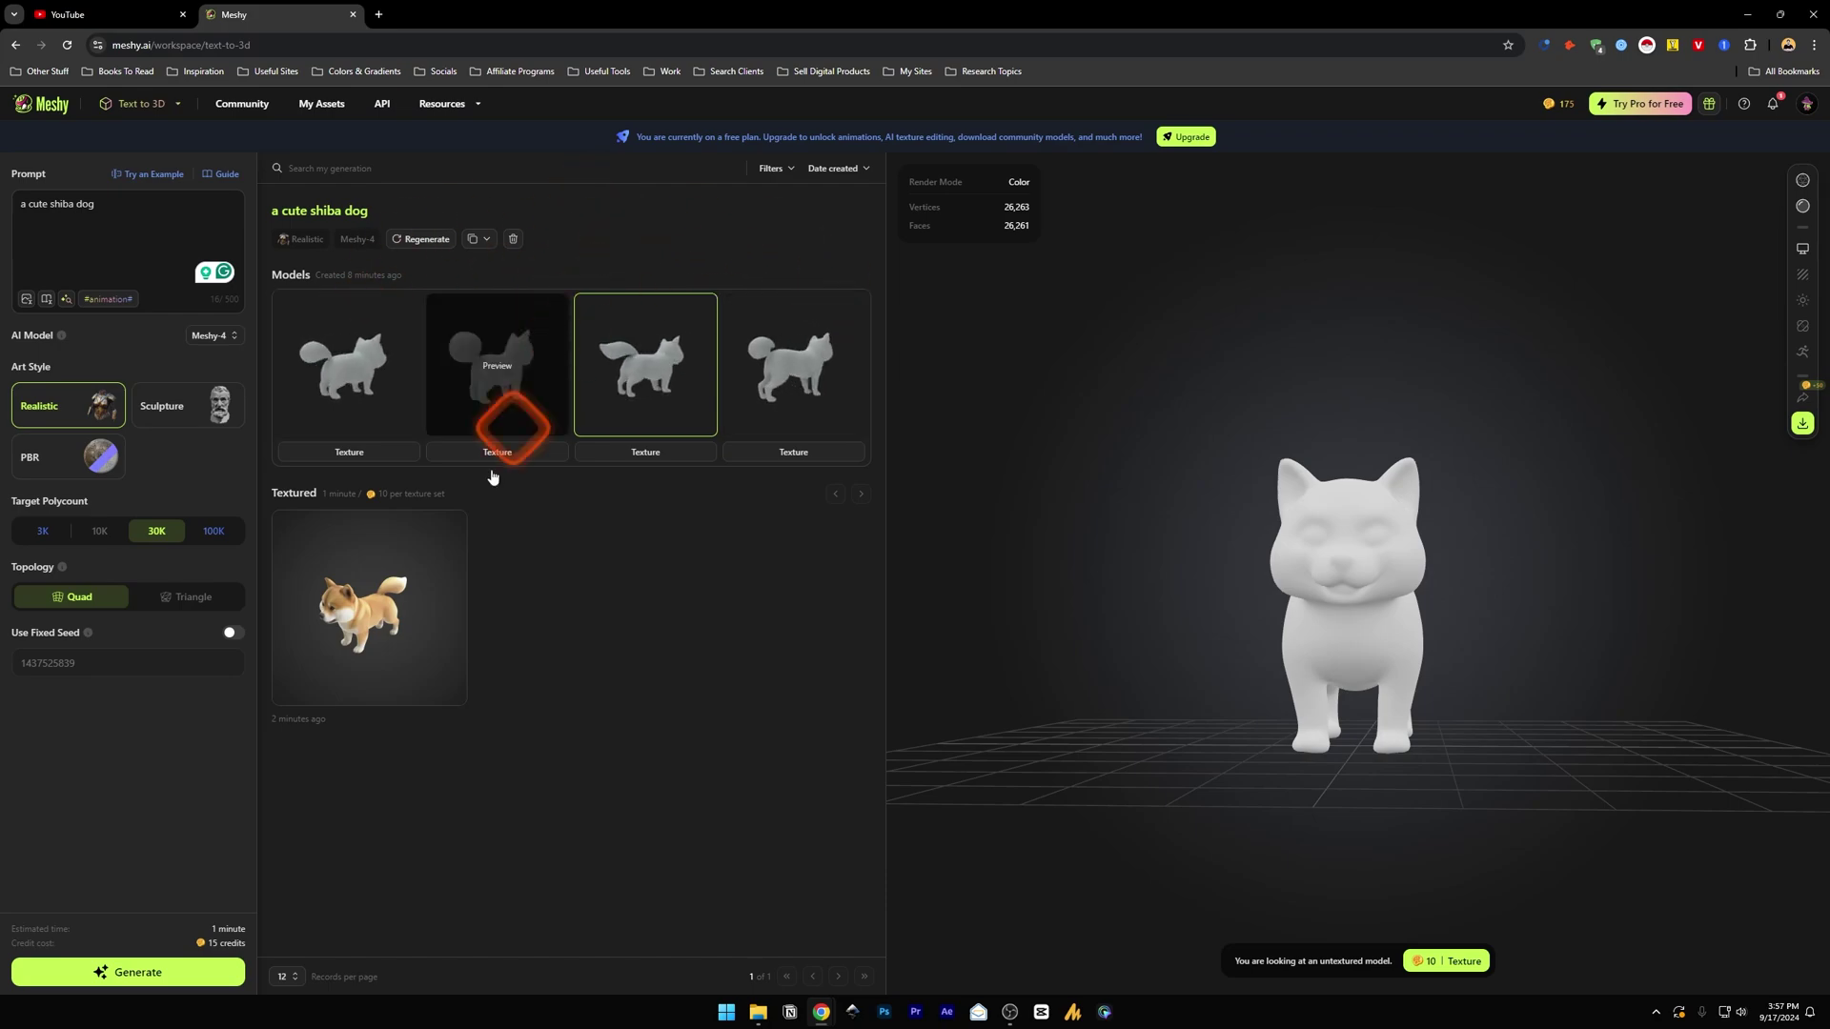
Load the textured shiba into the viewer, orbit to its side, and toggle wireframe off
mouse_move(388, 633)
click(360, 620)
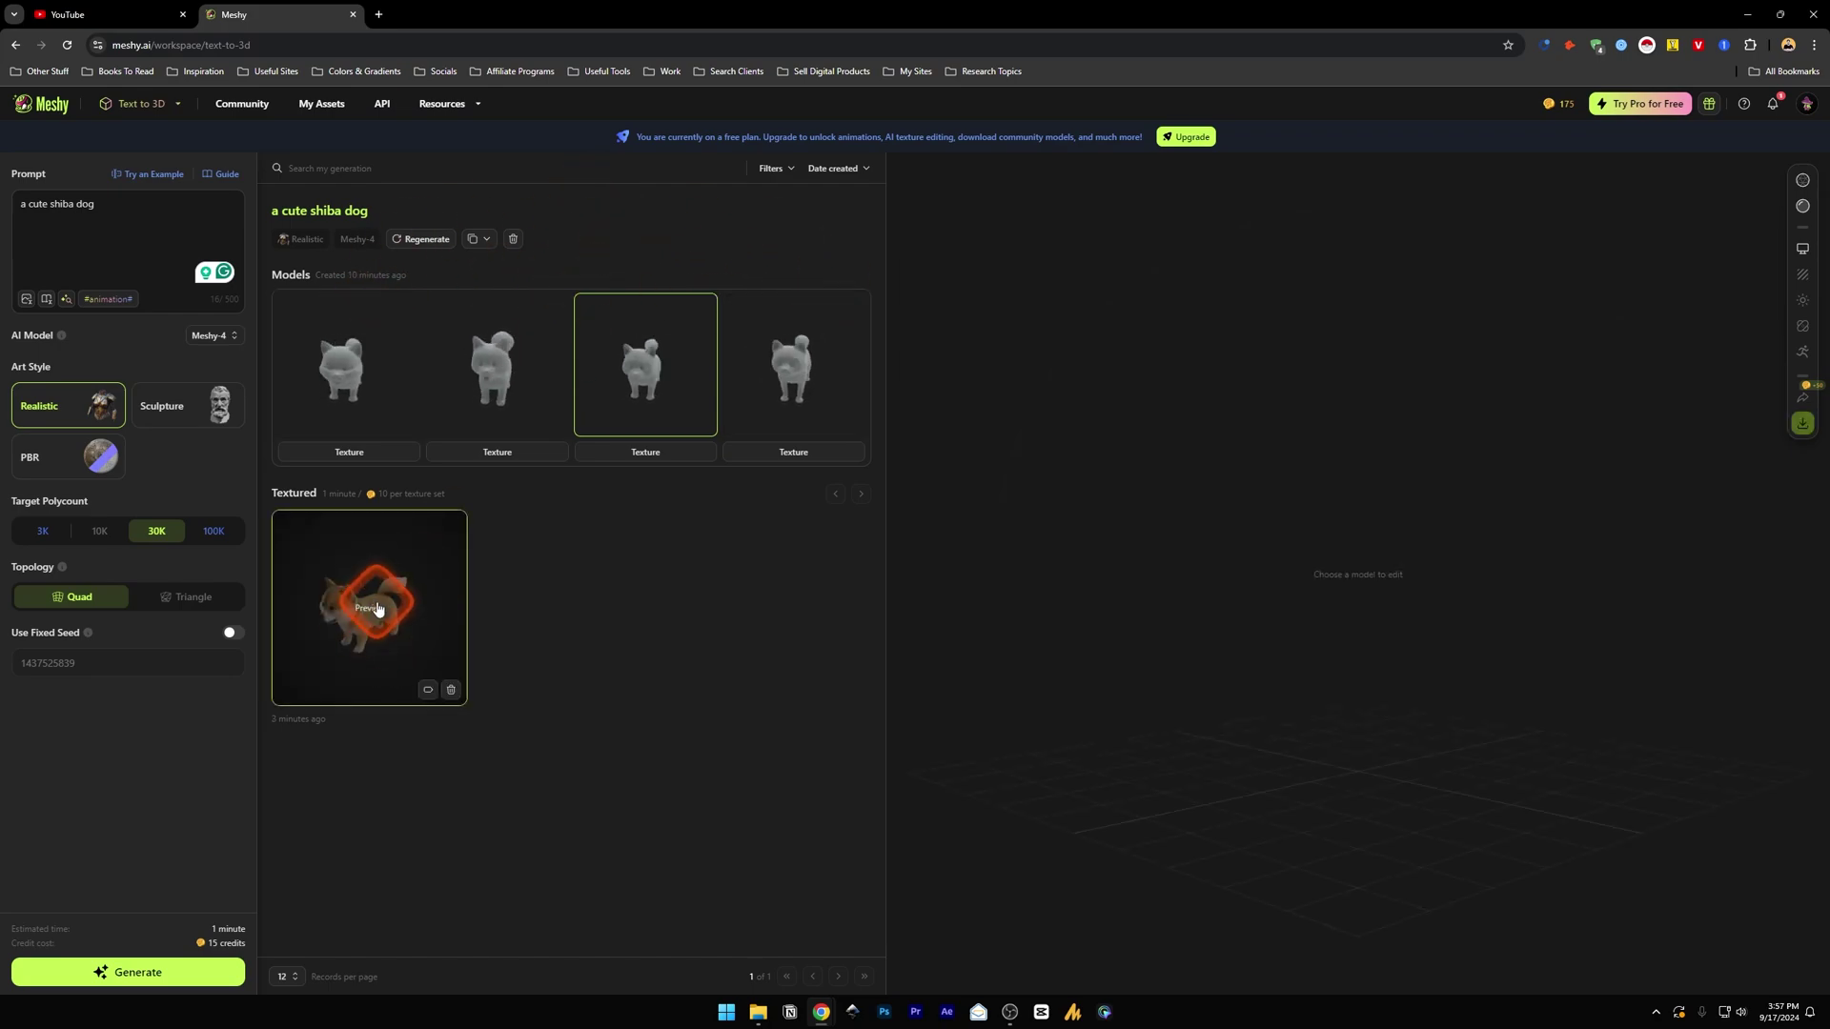
mouse_move(1388, 558)
mouse_down()
mouse_move(1323, 598)
mouse_move(1347, 583)
mouse_move(1320, 561)
mouse_move(1213, 601)
mouse_move(759, 609)
mouse_move(1321, 670)
mouse_move(1204, 617)
mouse_move(1315, 604)
mouse_move(1262, 629)
mouse_move(1184, 621)
mouse_move(1806, 258)
mouse_up()
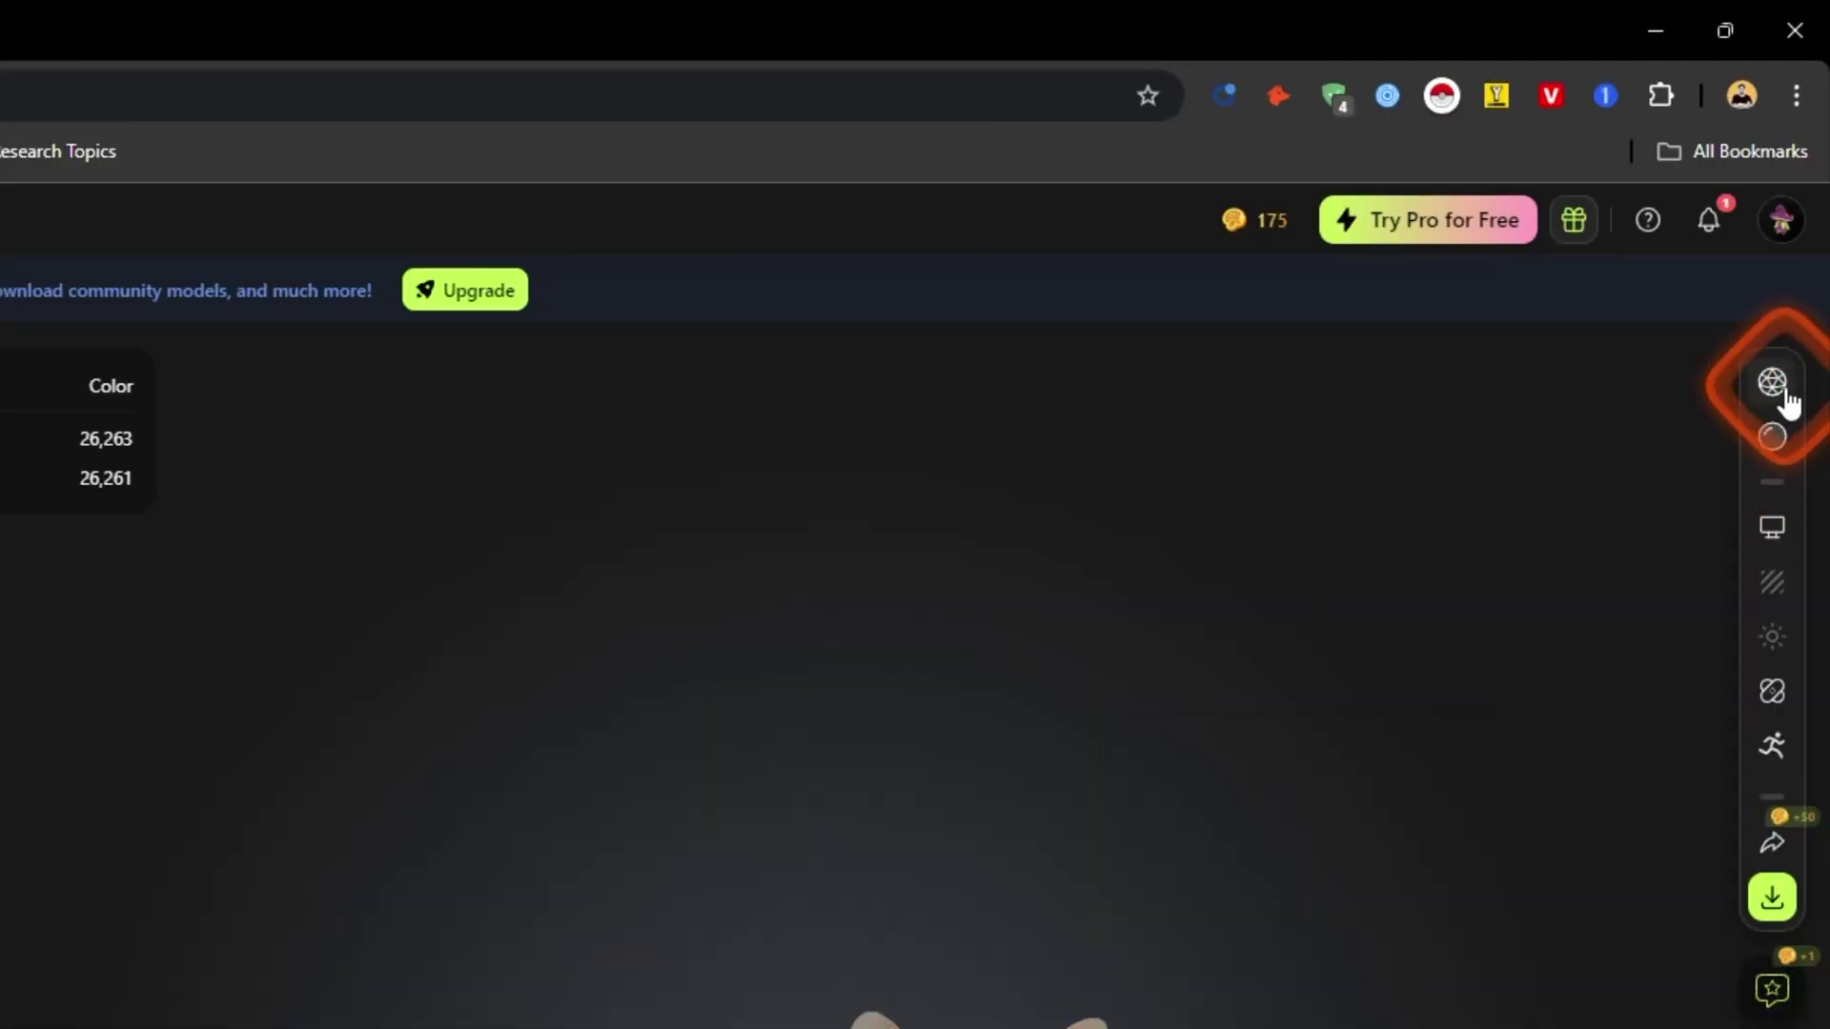
click(1774, 395)
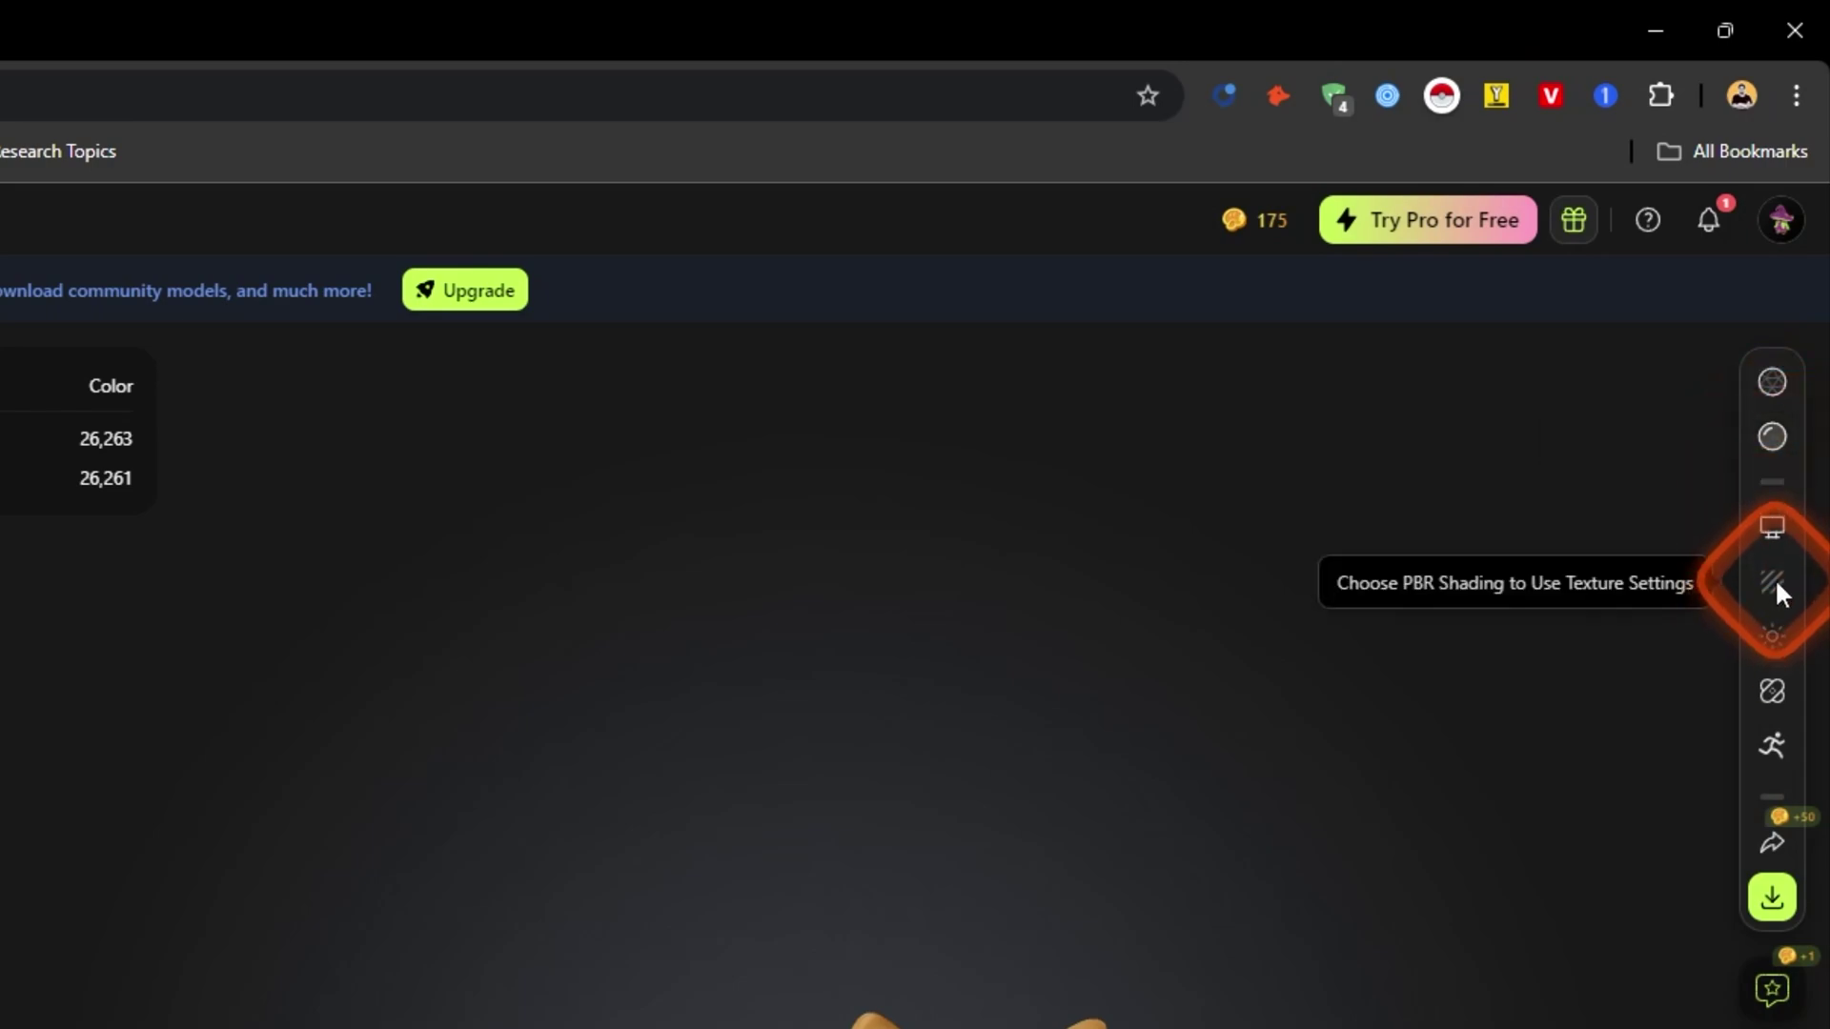
Start the animation setup for the textured shiba
mouse_move(1773, 705)
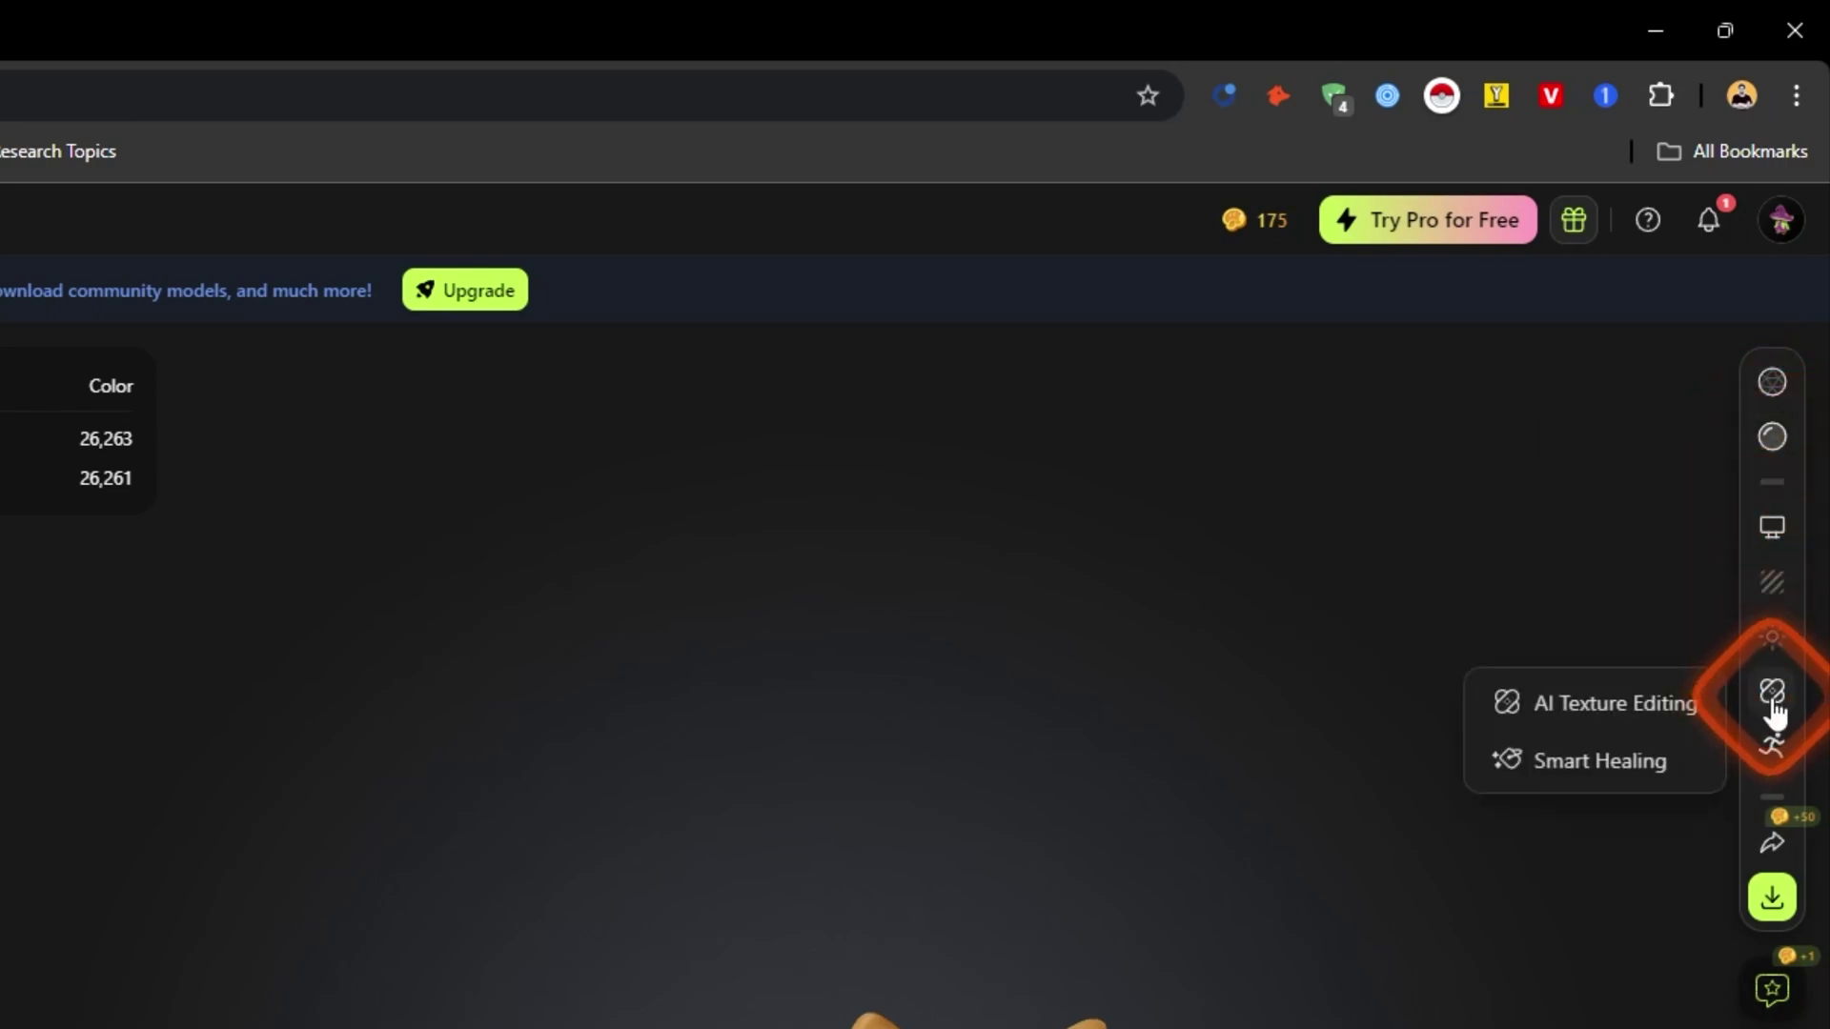
mouse_move(1691, 726)
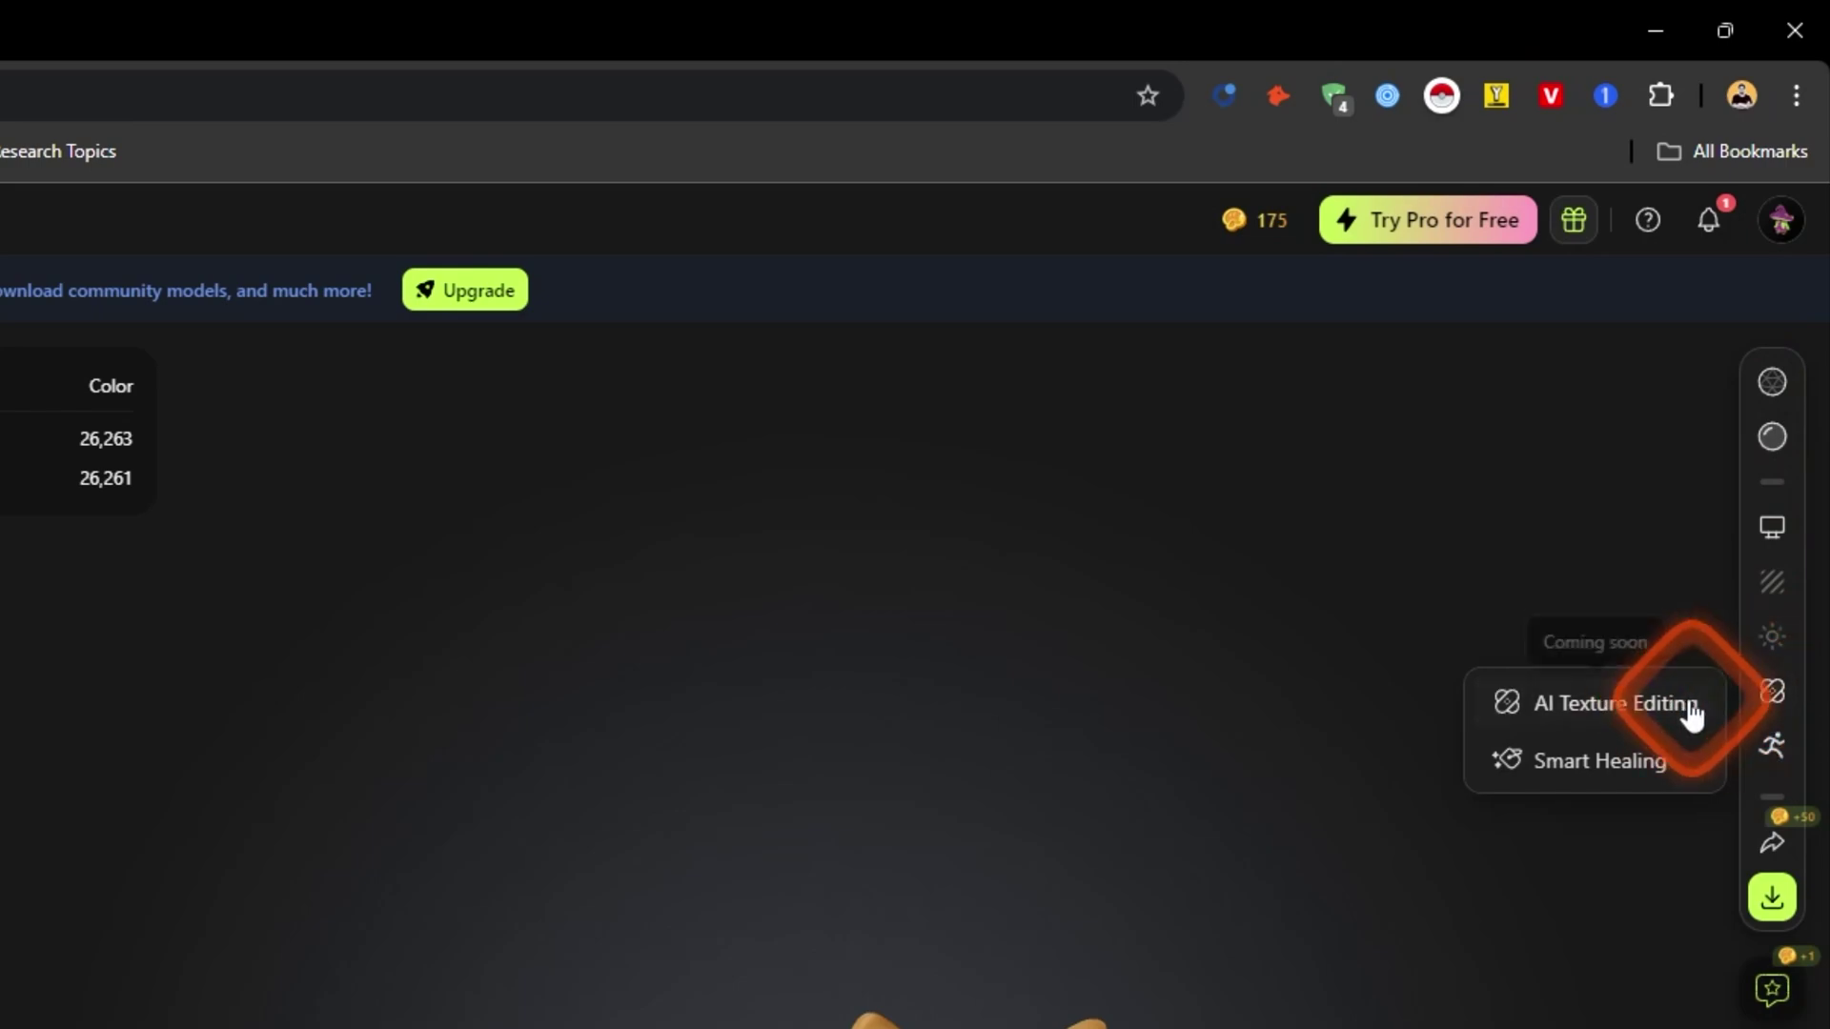
click(1772, 748)
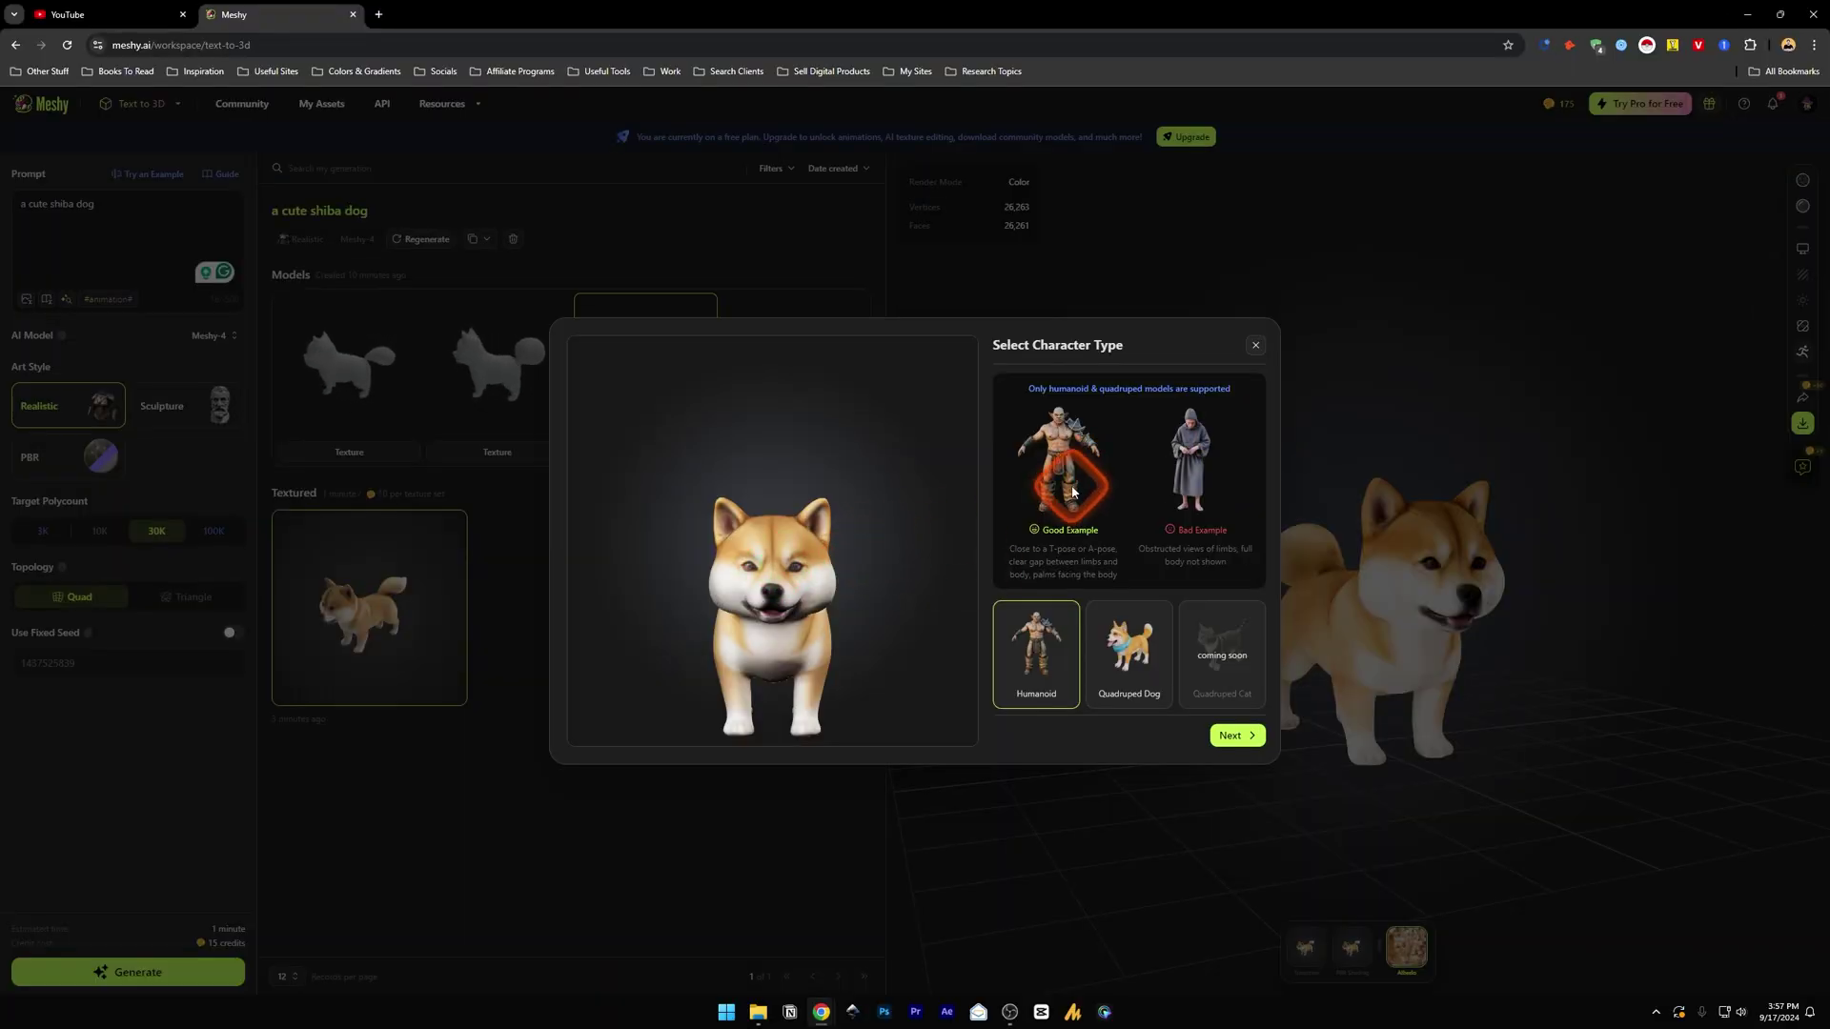
Choose Quadruped Dog as the character type and accept the default orientation
click(1129, 667)
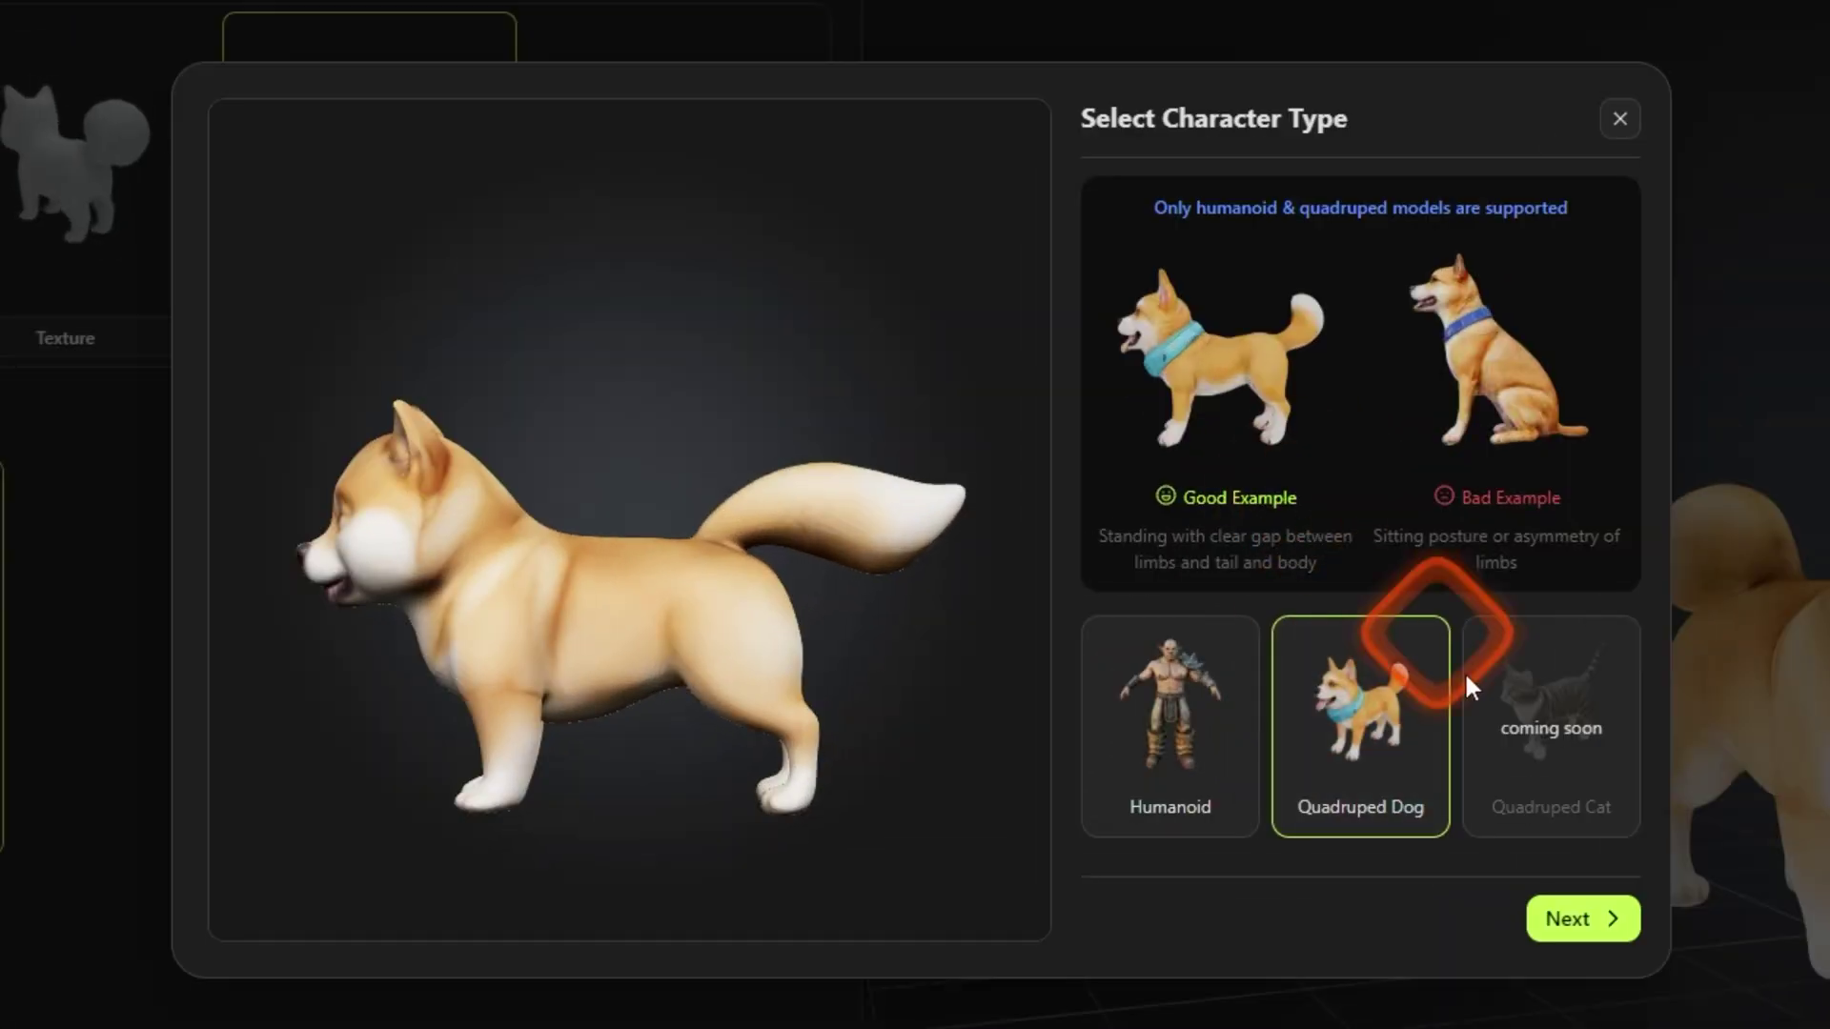
click(1228, 735)
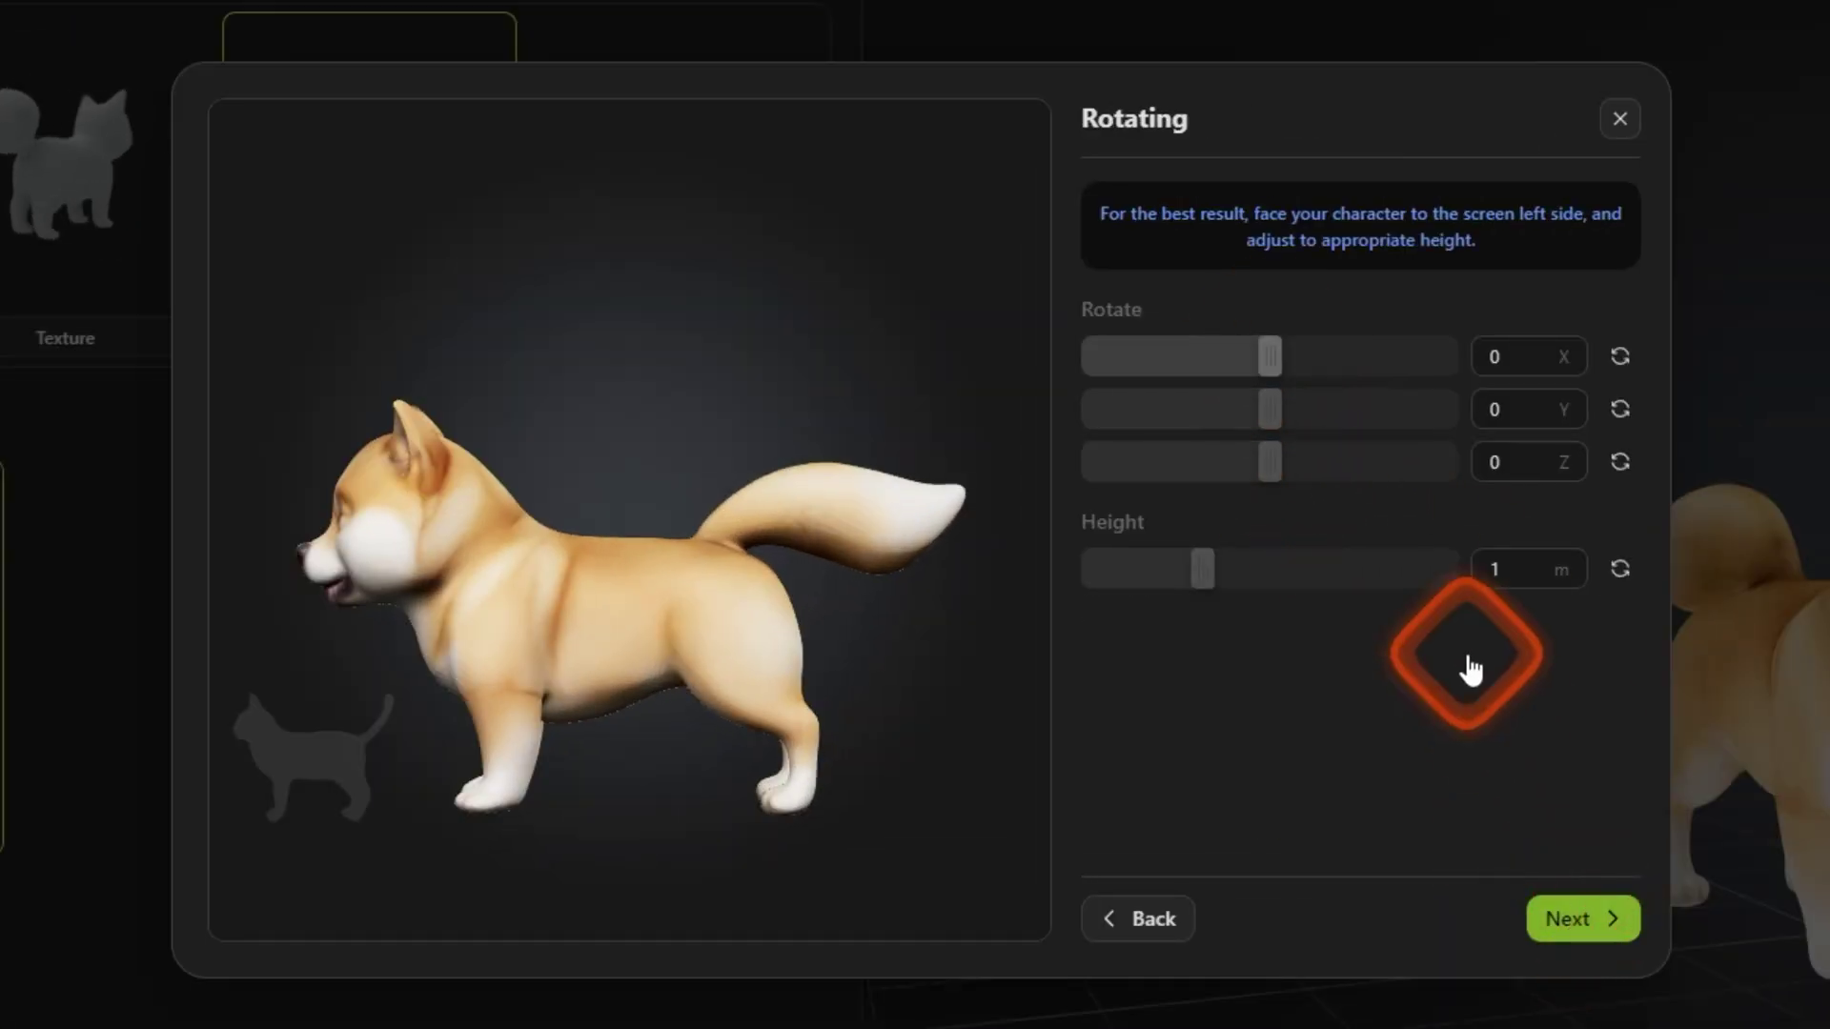
click(1582, 919)
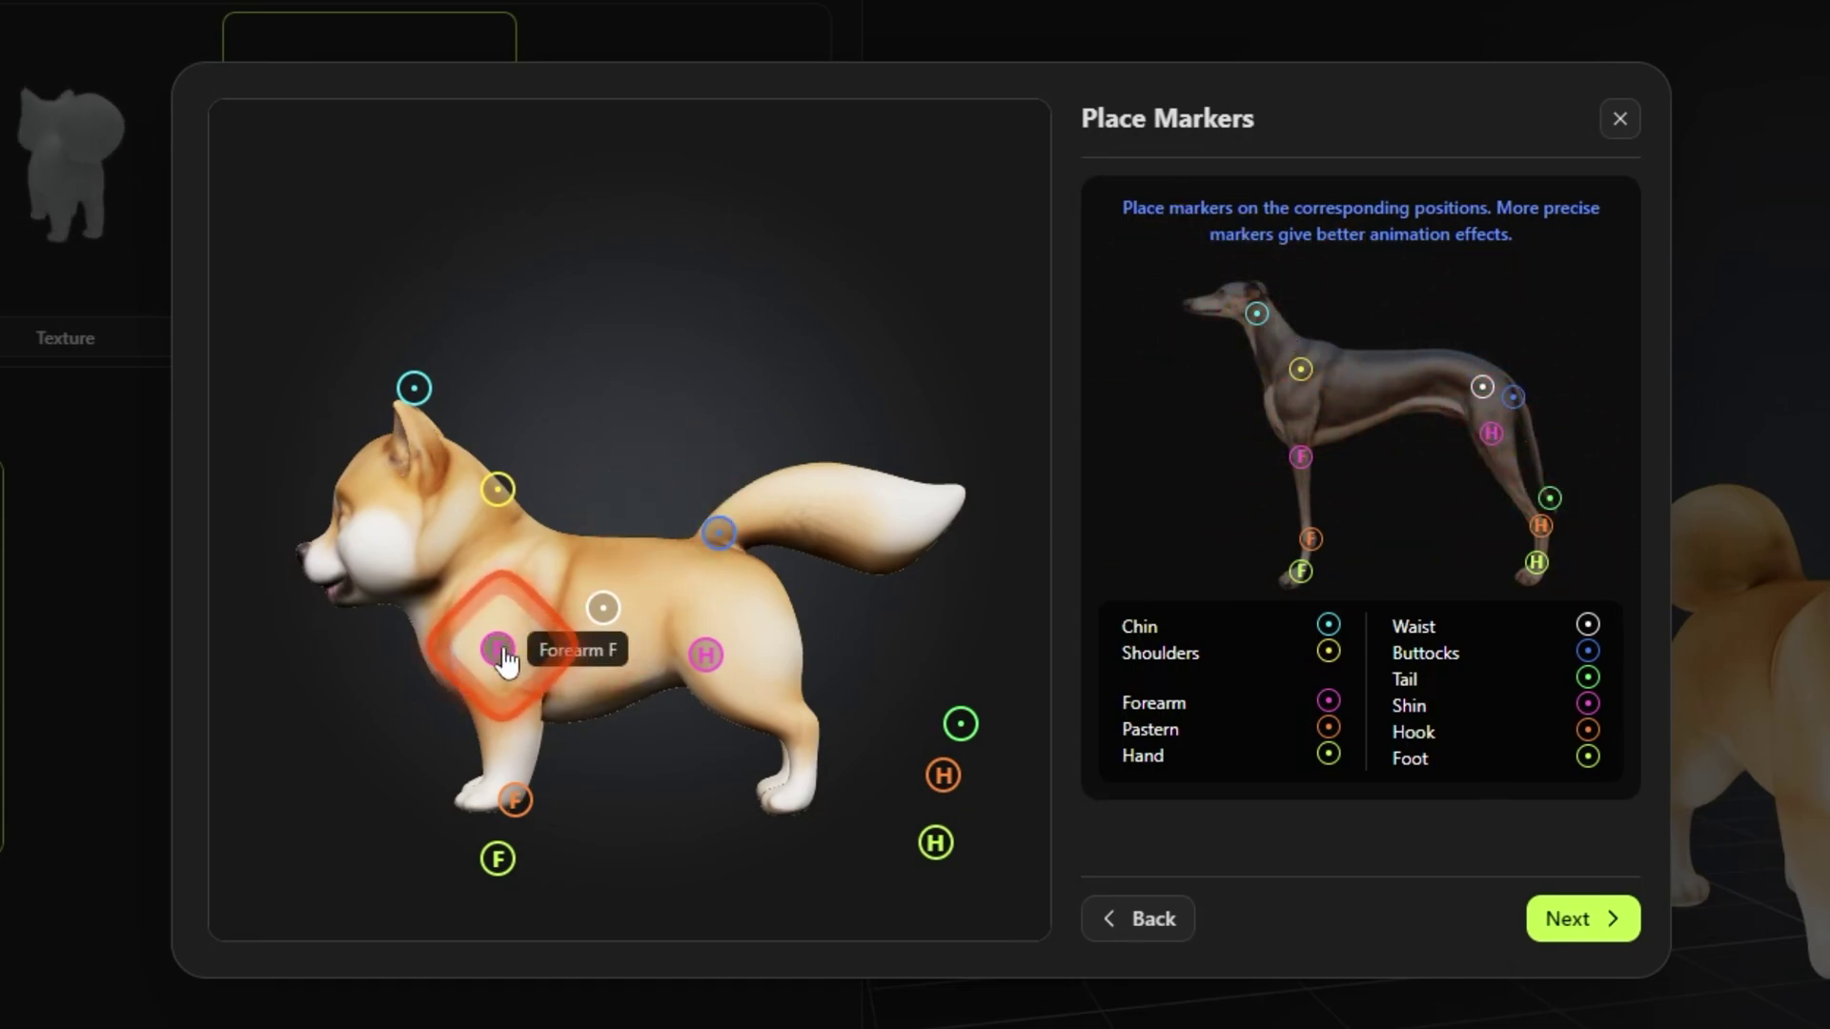
Place the forearm, shin, waist, tail, hook, foot, chin and shoulder markers, then generate the rig
drag(498, 649, 522, 629)
mouse_move(705, 655)
mouse_down()
mouse_move(760, 584)
mouse_move(738, 620)
mouse_up()
drag(602, 607, 687, 552)
mouse_move(961, 723)
mouse_down()
mouse_move(803, 688)
mouse_move(938, 508)
mouse_up()
mouse_move(943, 775)
mouse_down()
mouse_move(870, 817)
mouse_move(802, 732)
mouse_up()
drag(936, 843, 792, 785)
drag(515, 799, 511, 751)
drag(498, 859, 481, 793)
mouse_move(413, 388)
mouse_down()
mouse_move(396, 523)
mouse_move(496, 587)
mouse_up()
drag(492, 637, 501, 680)
drag(709, 627, 716, 655)
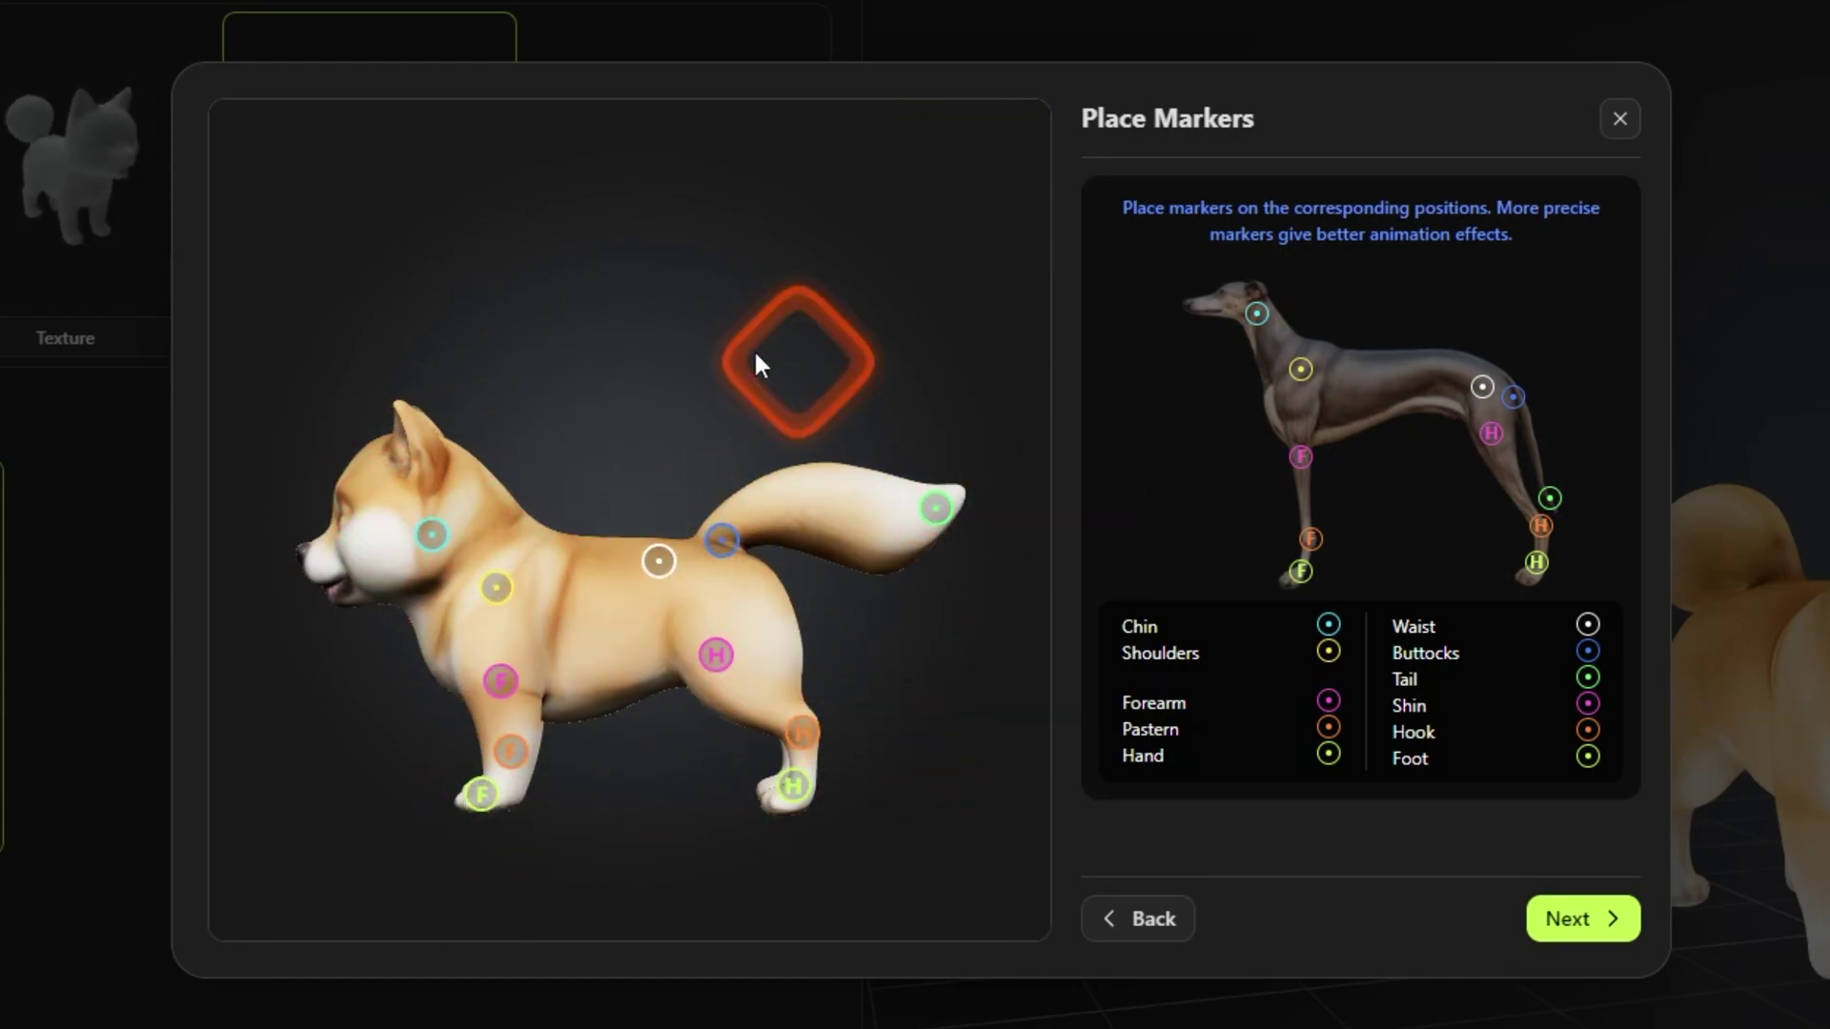
click(1563, 921)
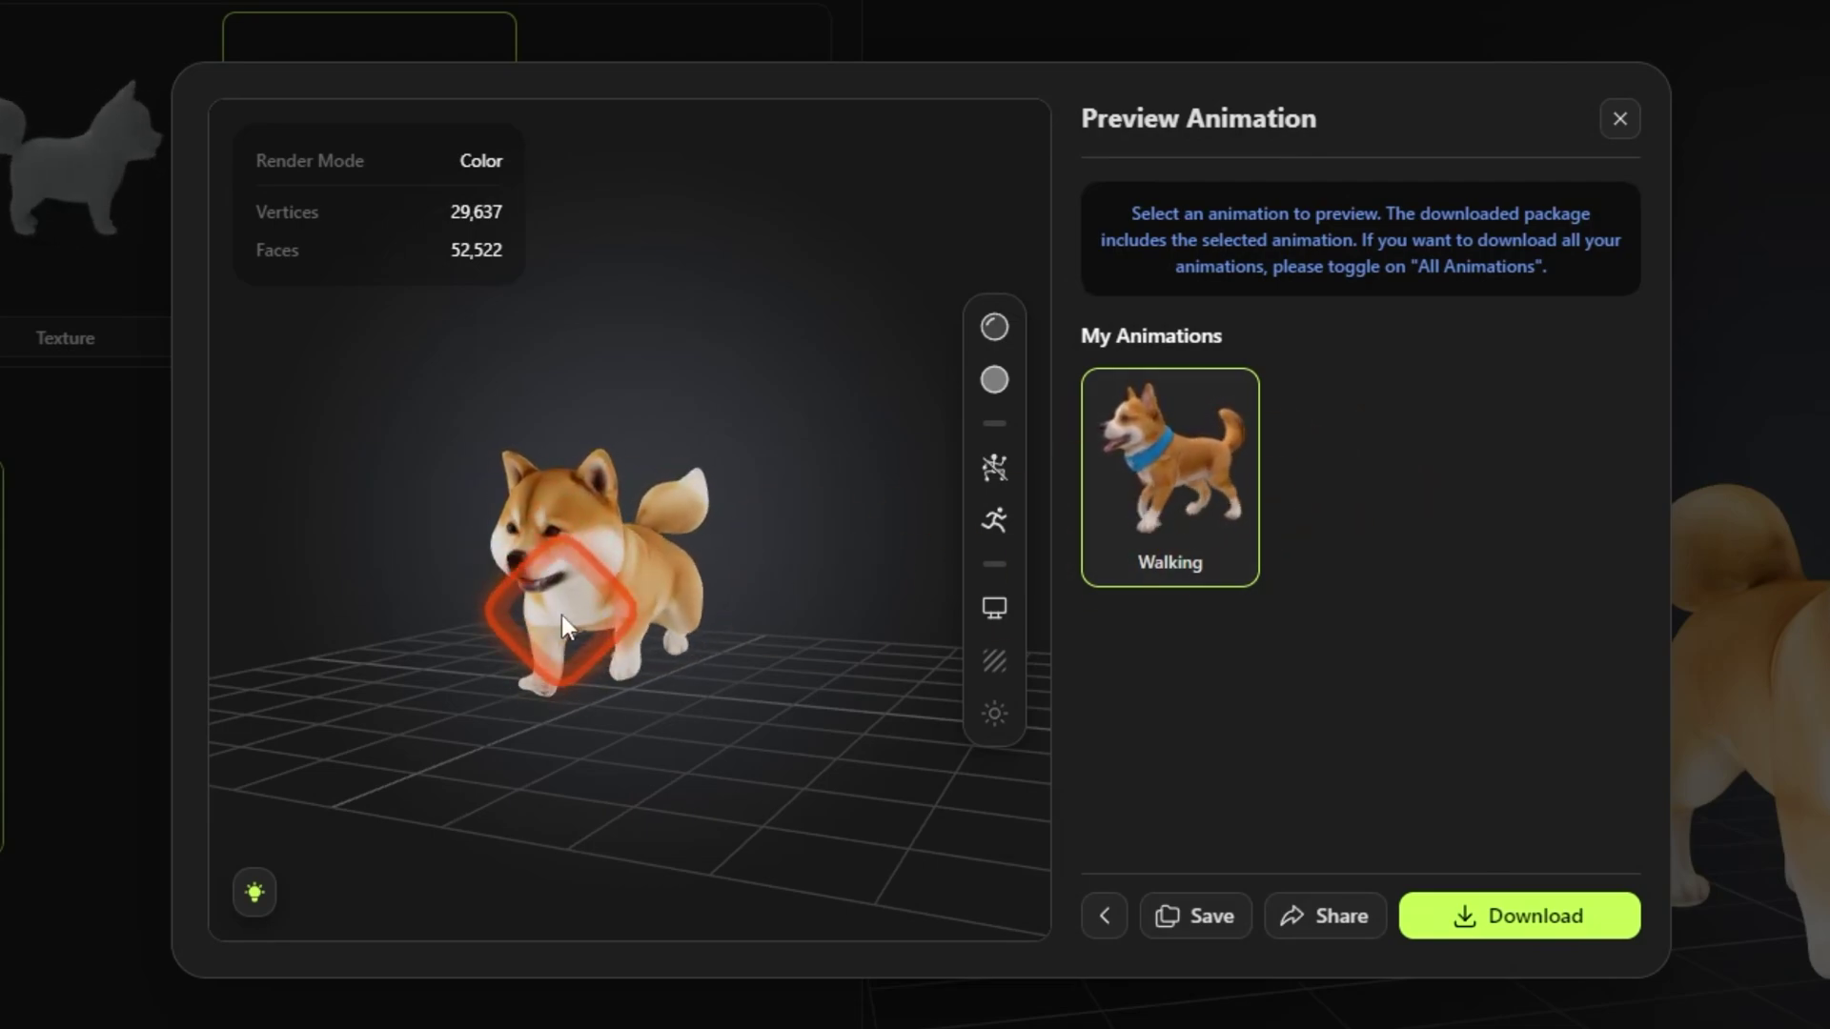
Check the walking animation's download options, then return to the workspace and turn the shiba toward the camera
mouse_move(587, 594)
mouse_down()
mouse_move(779, 535)
mouse_move(738, 512)
mouse_move(661, 614)
mouse_move(695, 559)
mouse_move(581, 610)
mouse_up()
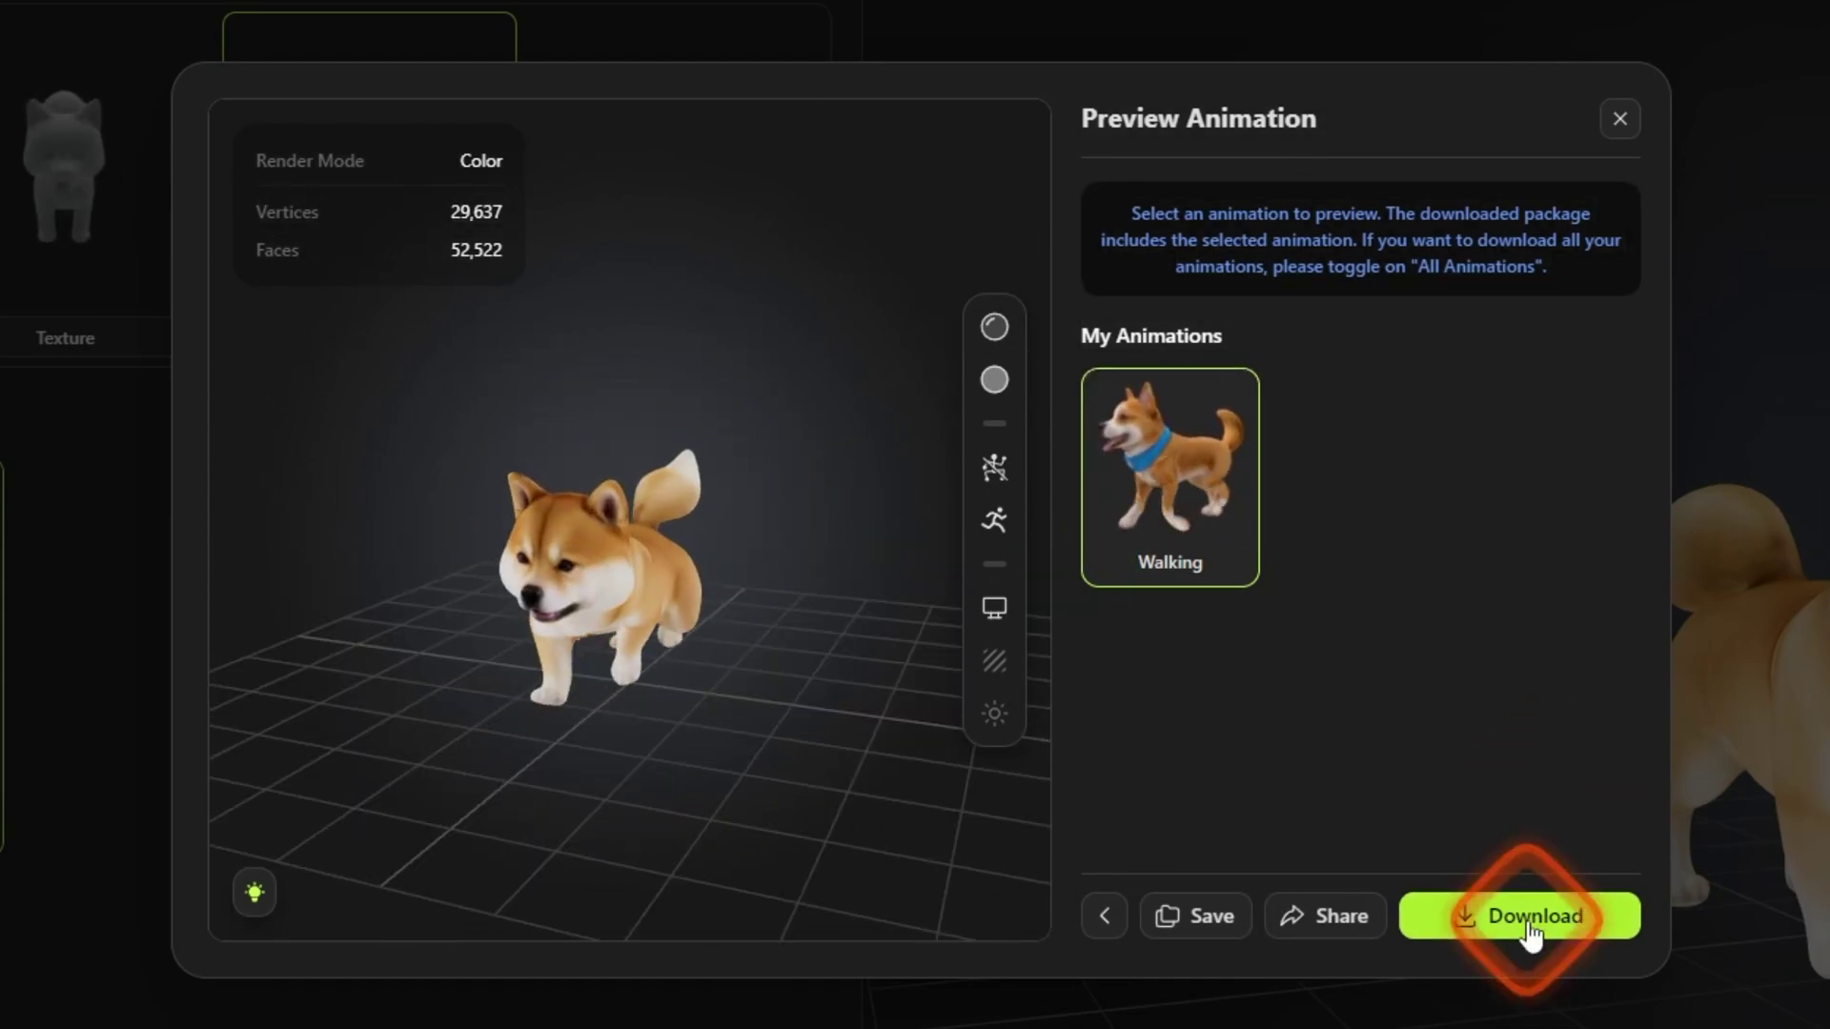
click(1523, 918)
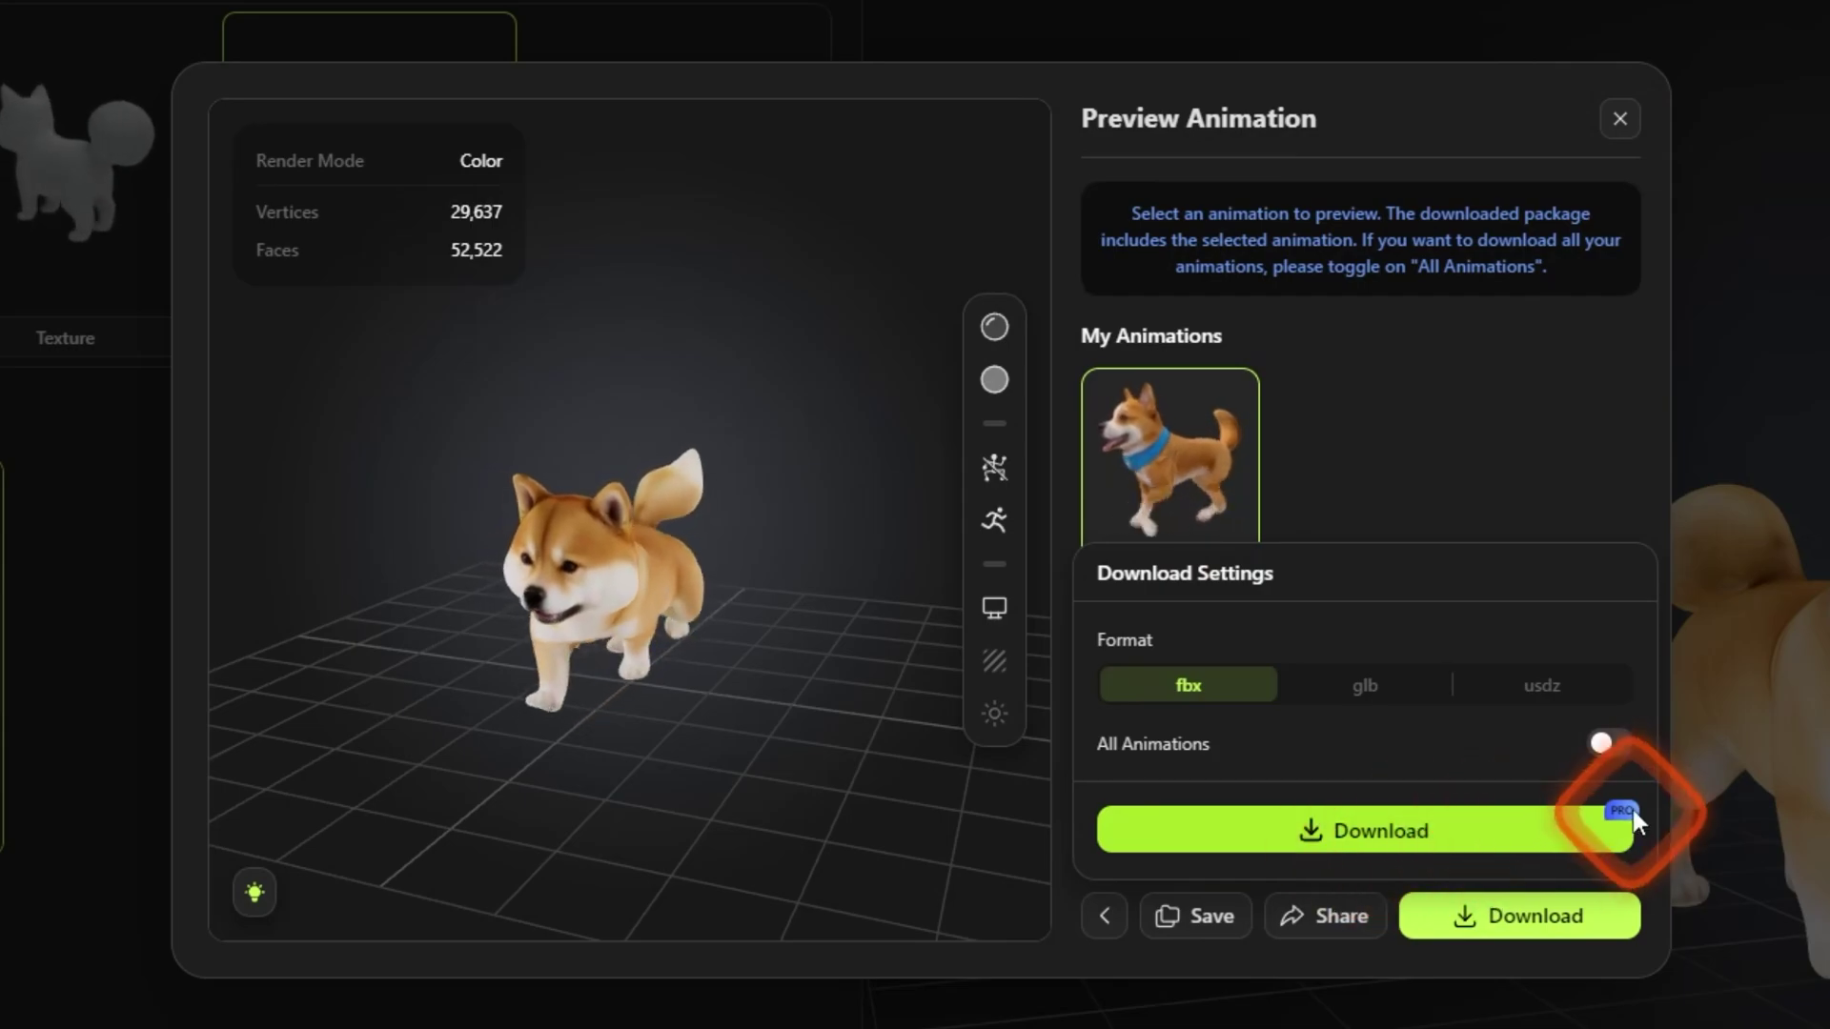
click(1619, 118)
drag(1620, 381, 1791, 562)
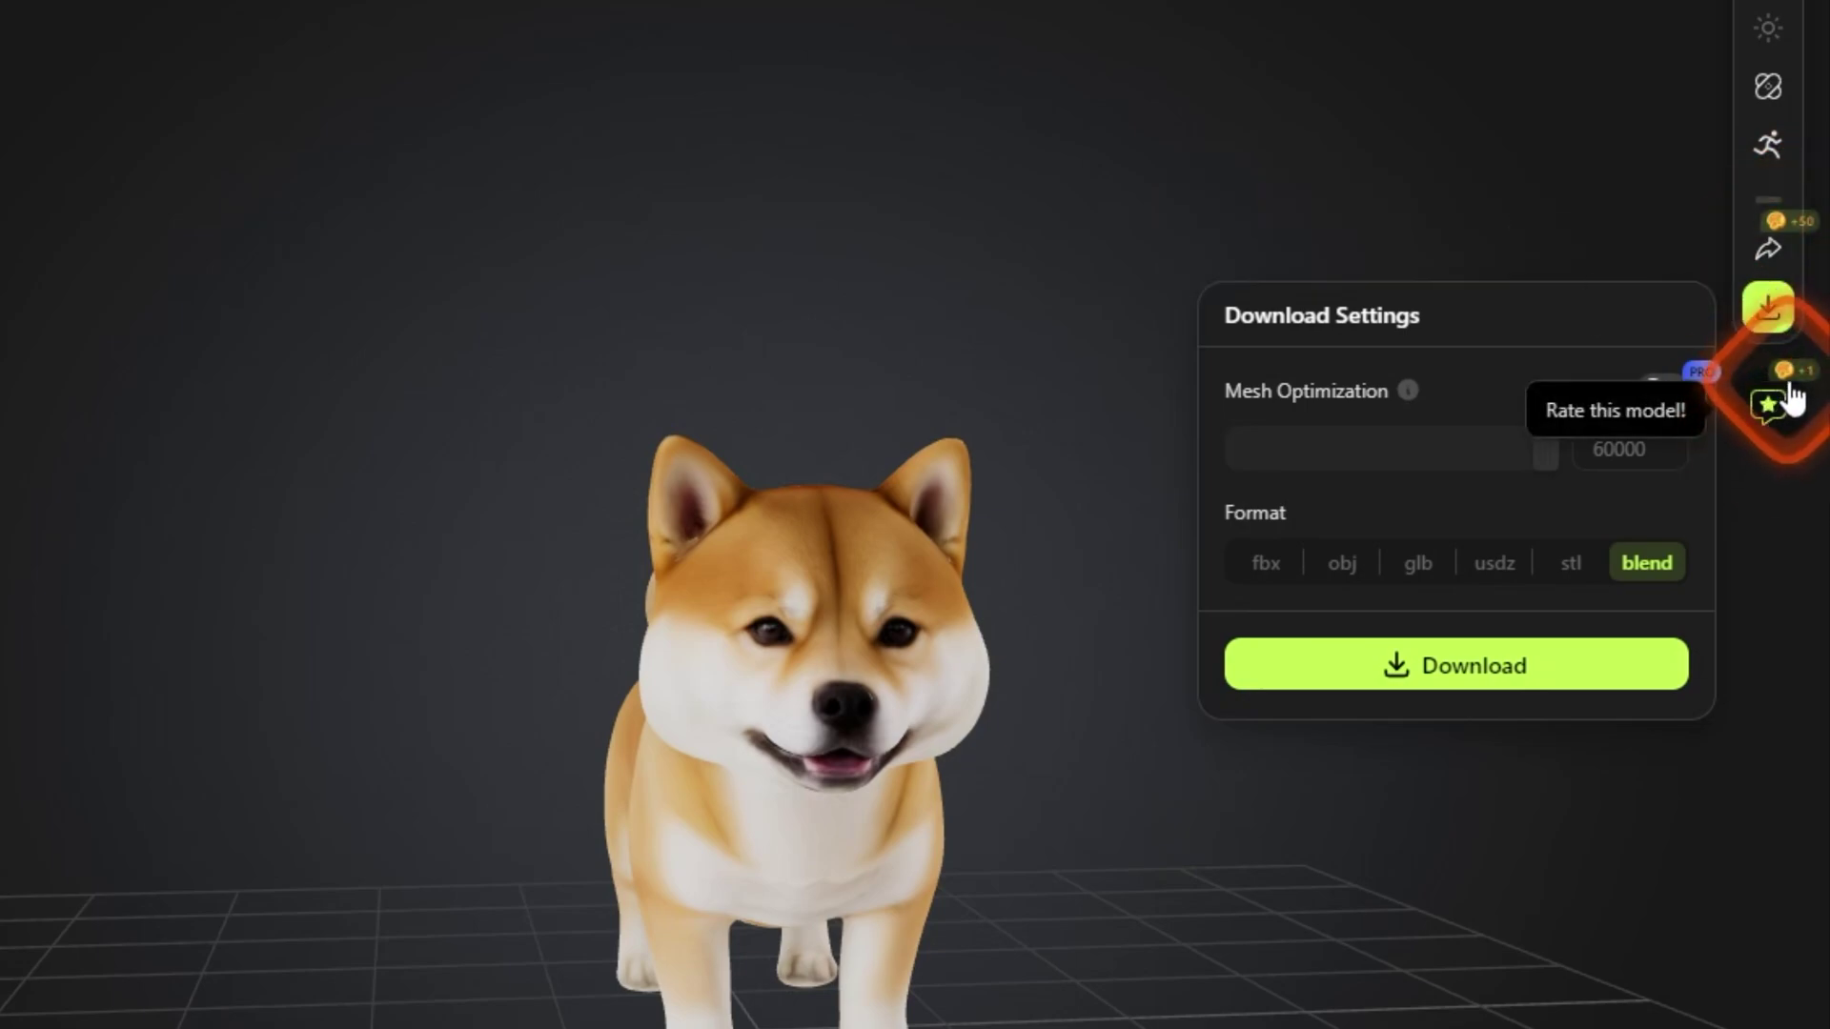
Close the Download Settings panel with blend kept as the format, revealing the texture tools
mouse_move(1775, 89)
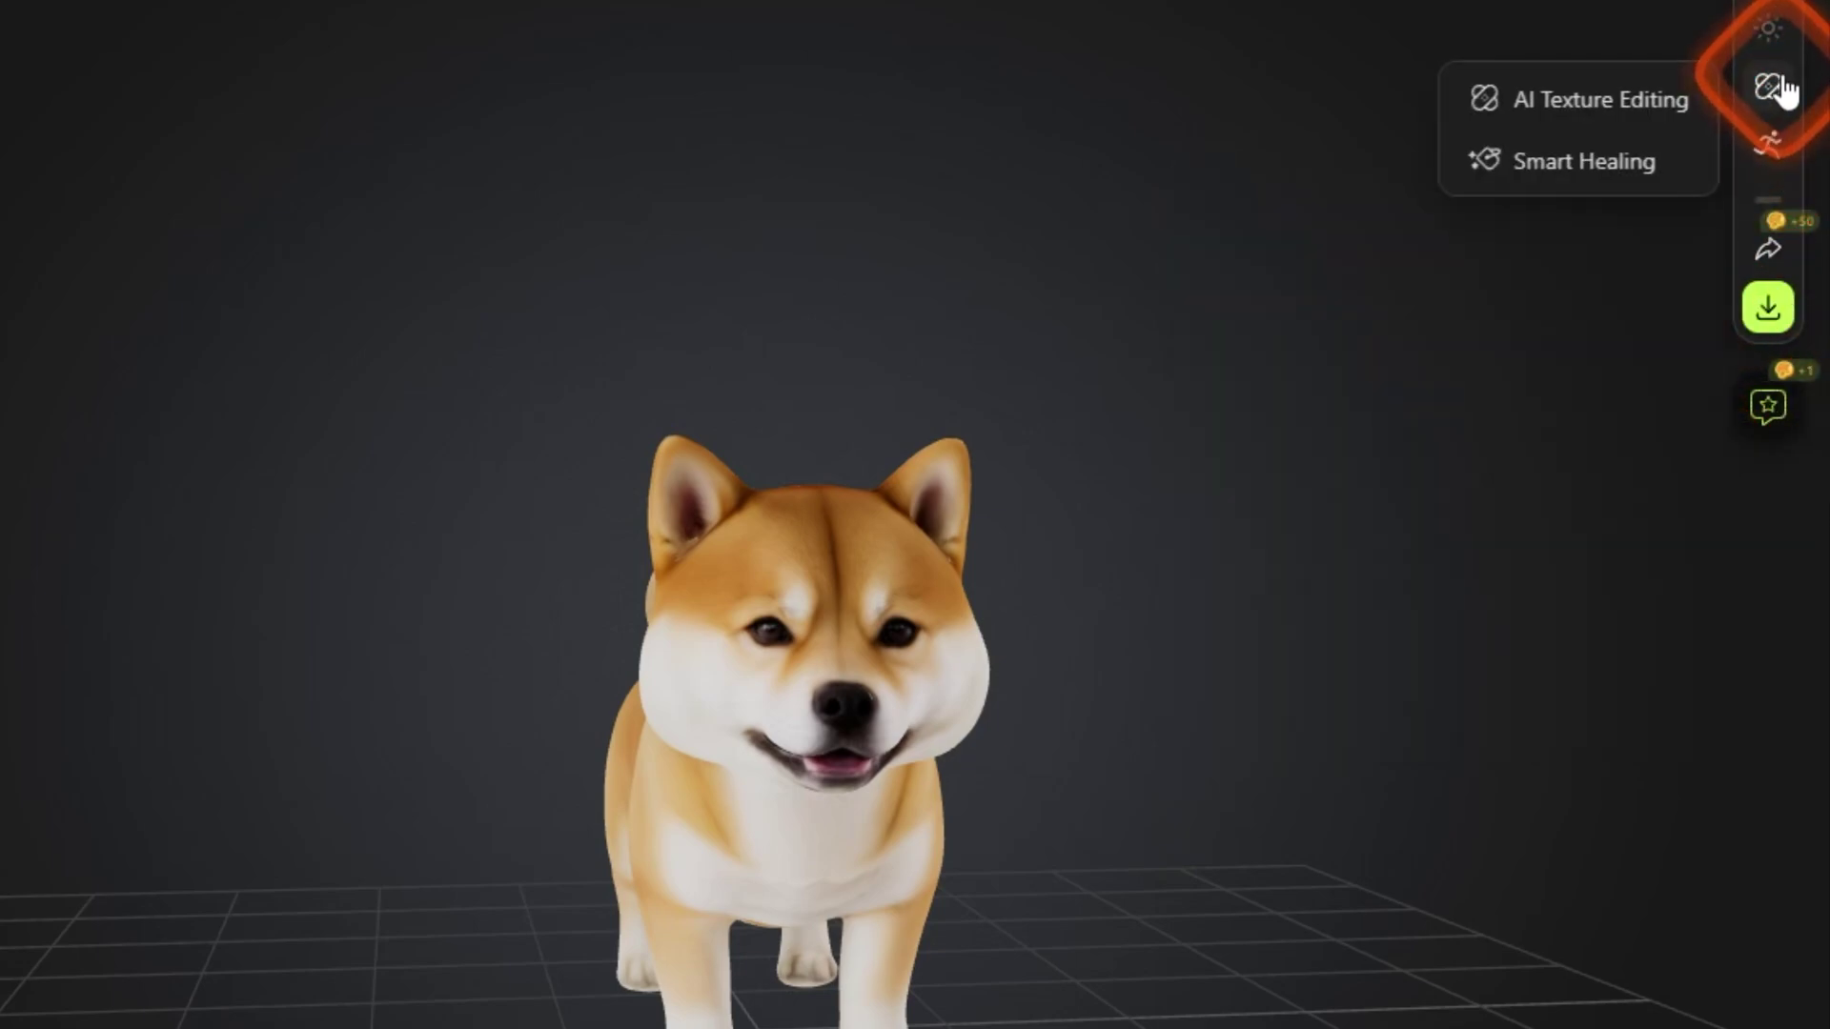